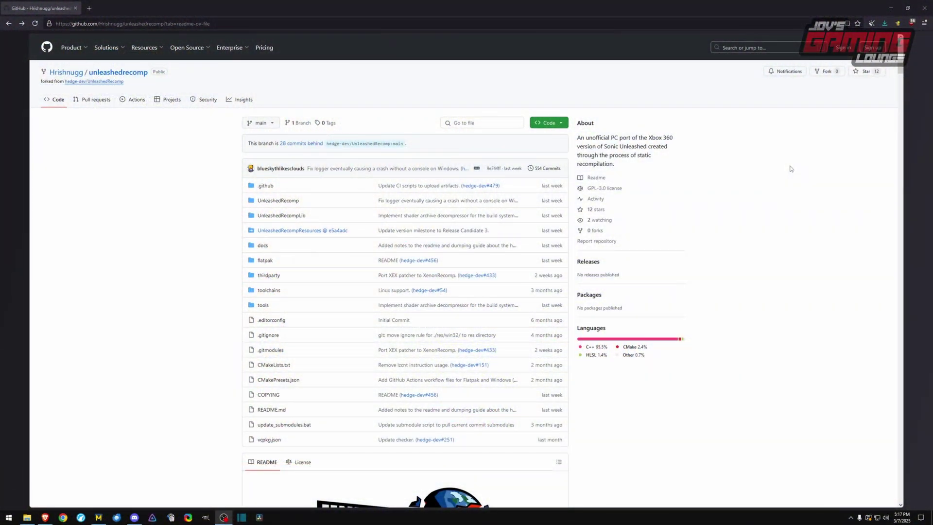
Read through the Unleashed Recompiled README, covering the minimum system requirements and the installation instructions
scroll(790, 169, "down", 2)
scroll(790, 168, "down", 2)
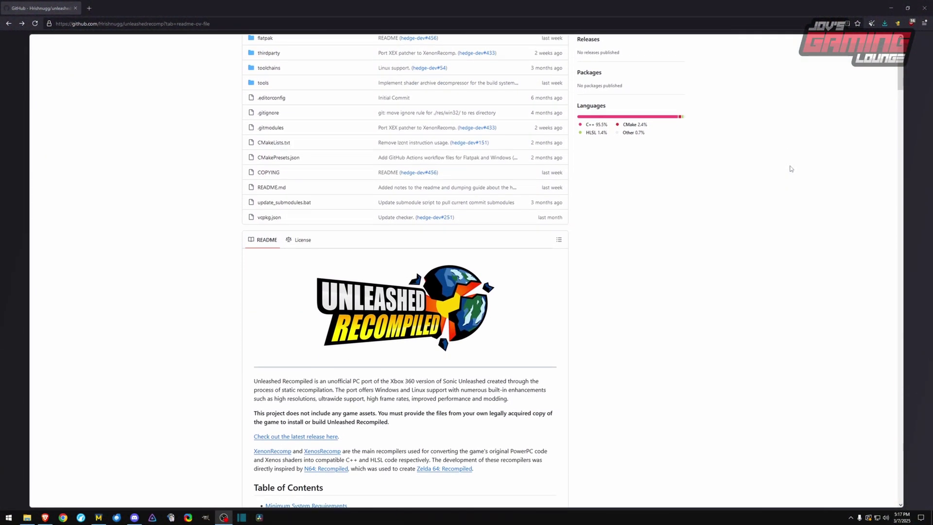
scroll(790, 169, "down", 3)
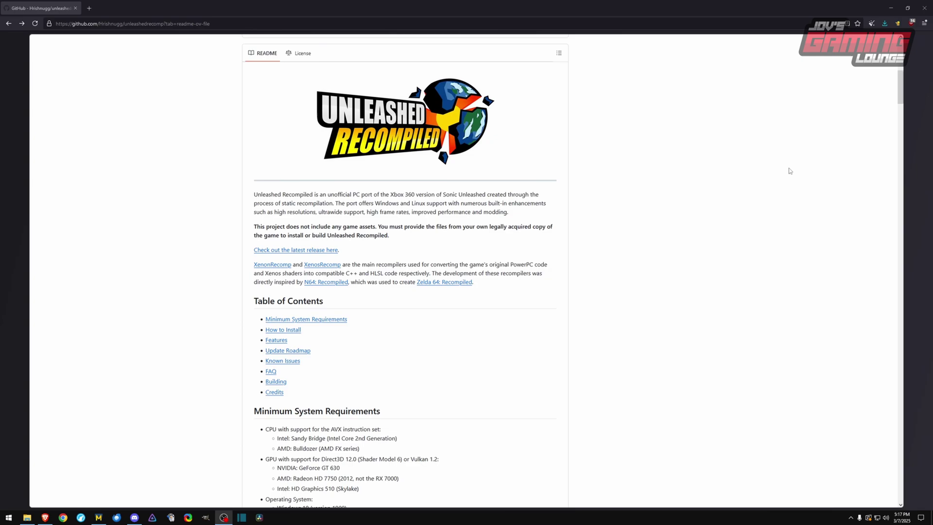
scroll(784, 169, "down", 2)
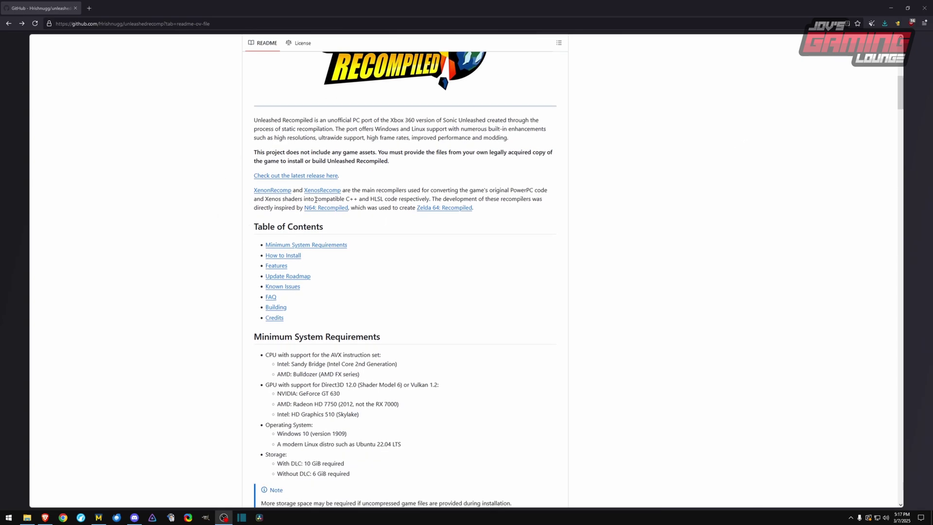
scroll(529, 177, "down", 5)
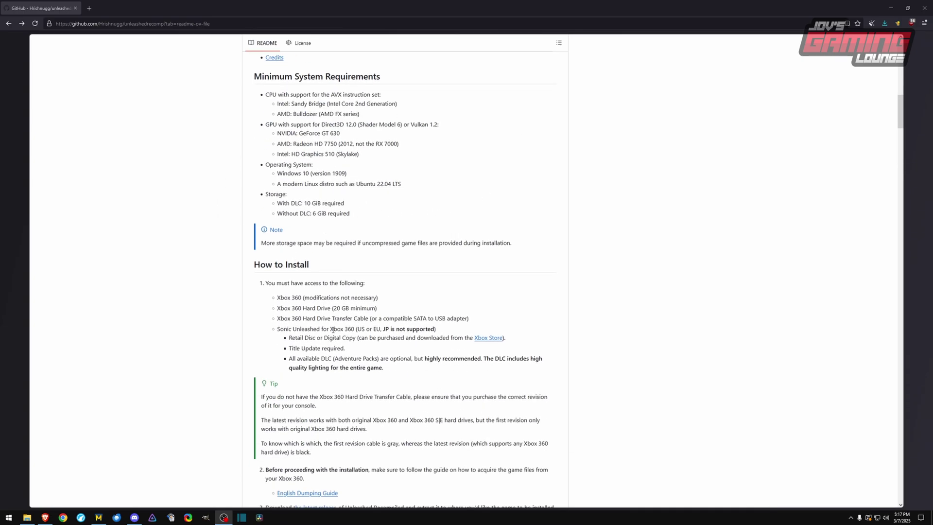
scroll(333, 330, "down", 3)
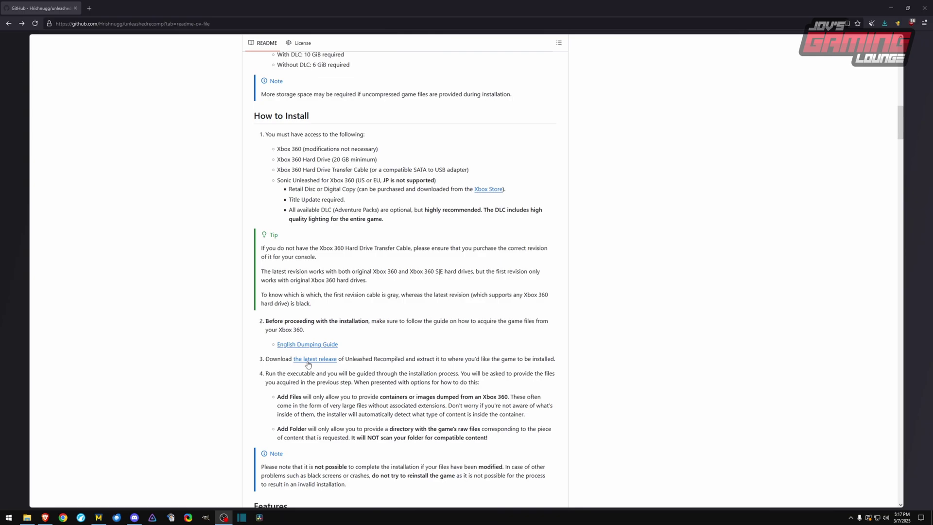
scroll(496, 265, "up", 6)
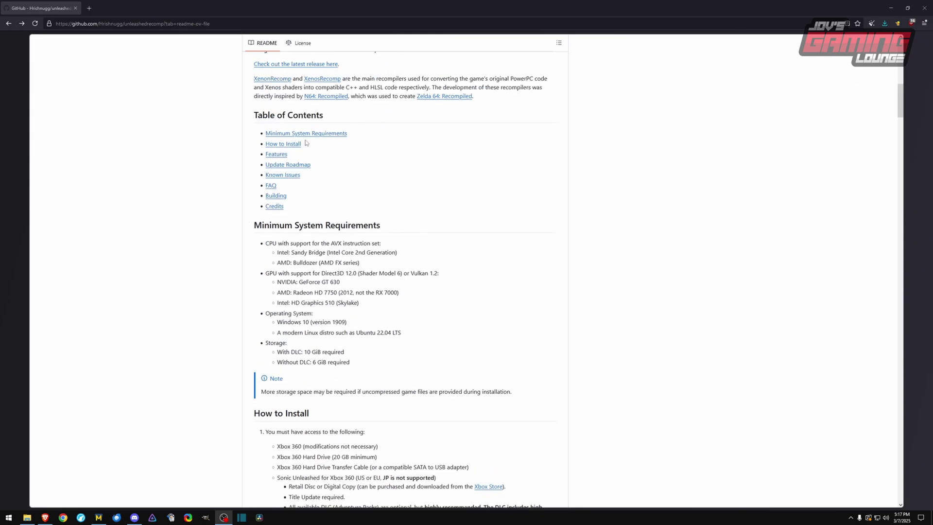
scroll(539, 181, "up", 3)
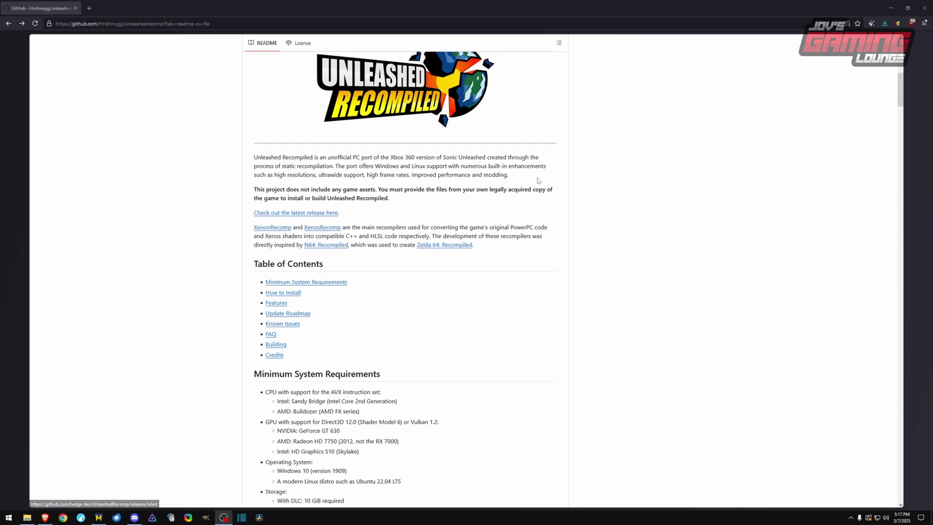
Open the latest Unleashed Recompiled release and download UnleashedRecomp-Windows.zip
left_click(322, 214)
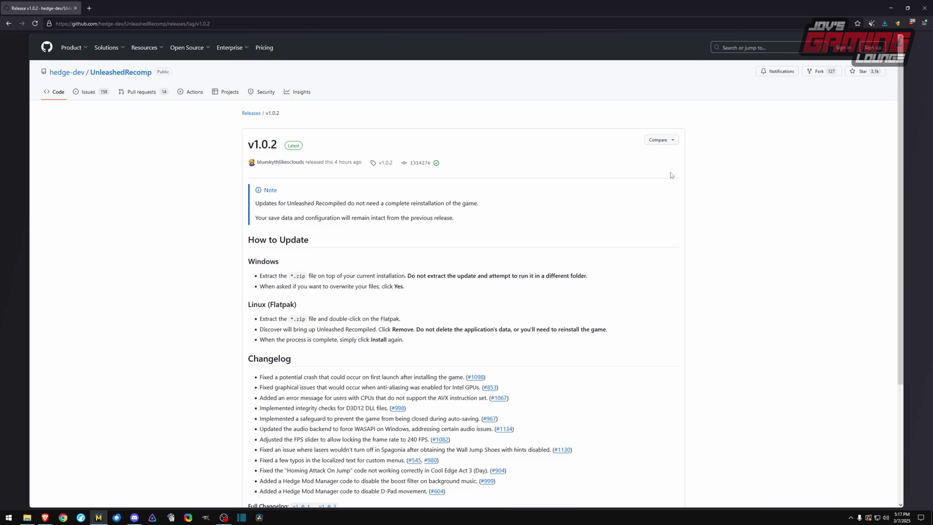
scroll(671, 175, "down", 3)
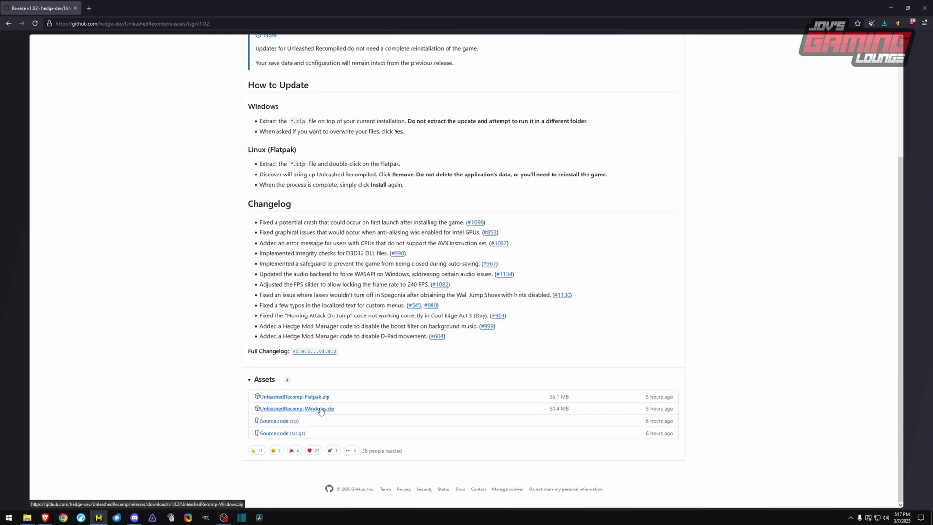
left_click(321, 411)
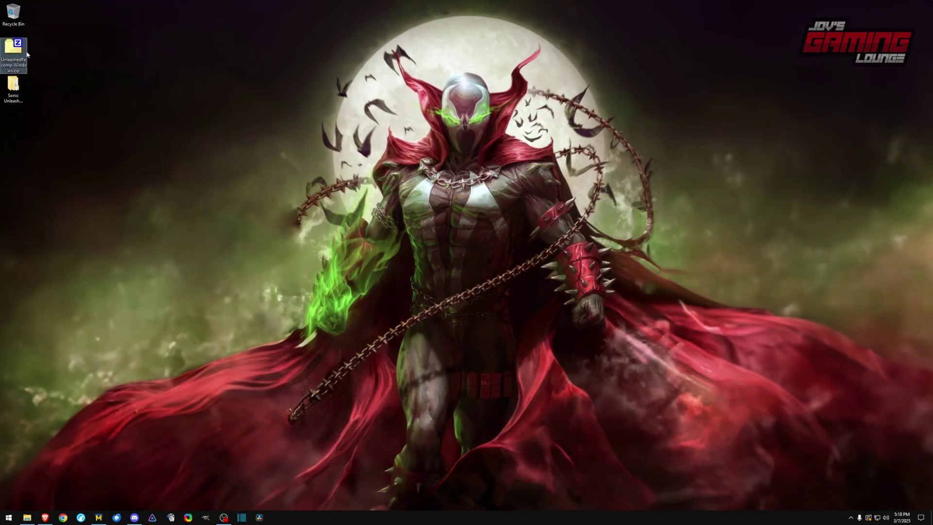
Extract UnleashedRecomp-Windows.zip into its own folder and move the Sonic Unleashed Files folder into it
right_click(13, 49)
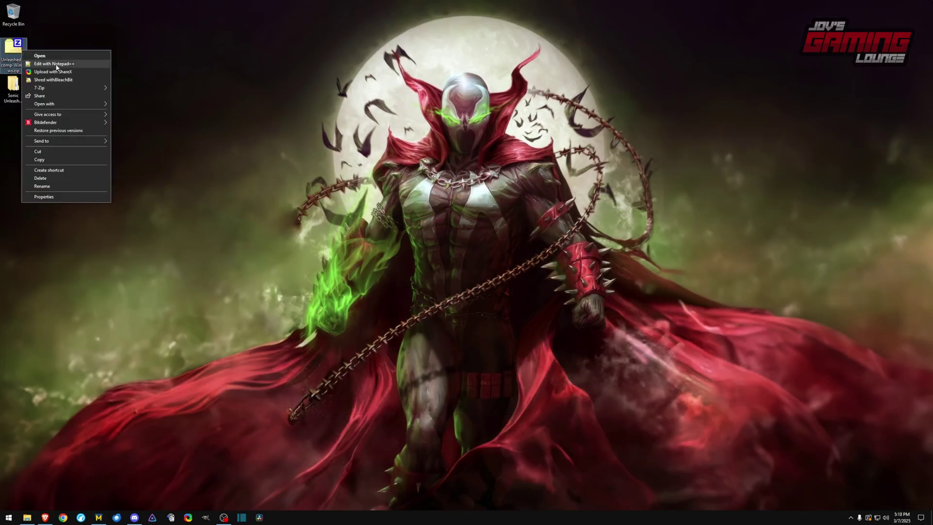
mouse_move(90, 87)
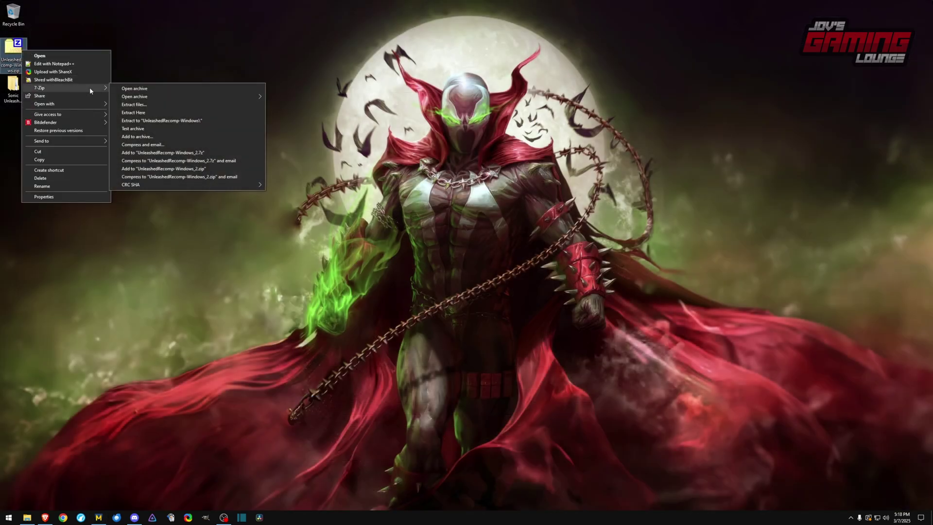
left_click(211, 119)
double_click(204, 48)
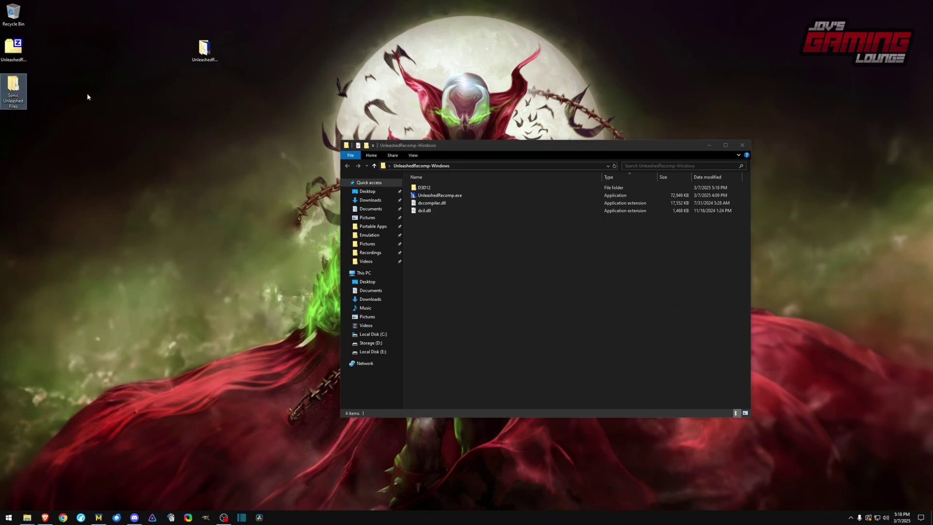
left_click_drag(13, 91, 508, 247)
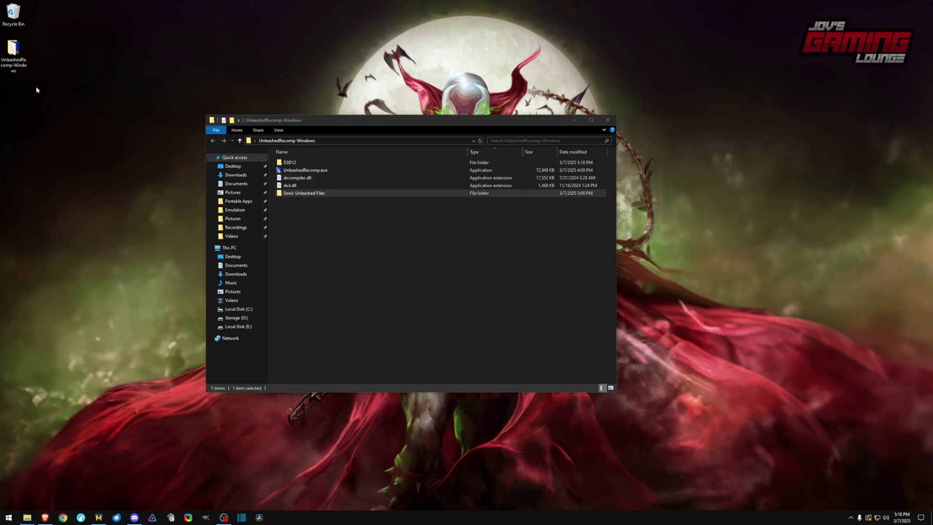
Launch UnleashedRecomp.exe and proceed in English past the installer's welcome page
left_click(307, 172)
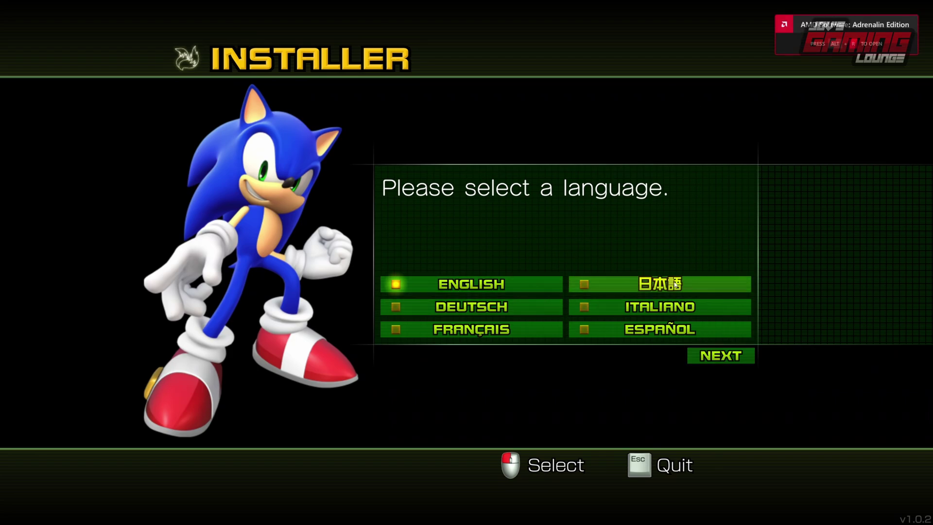
left_click(736, 359)
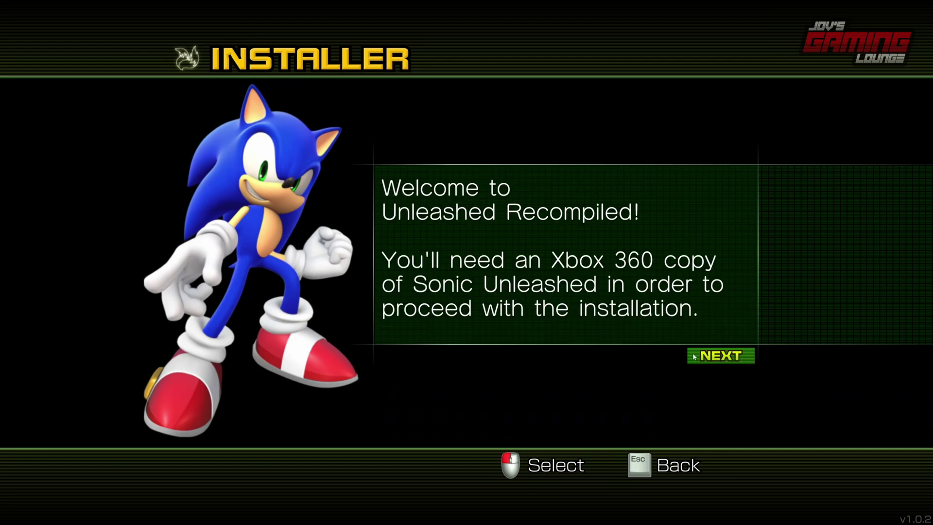
left_click(710, 358)
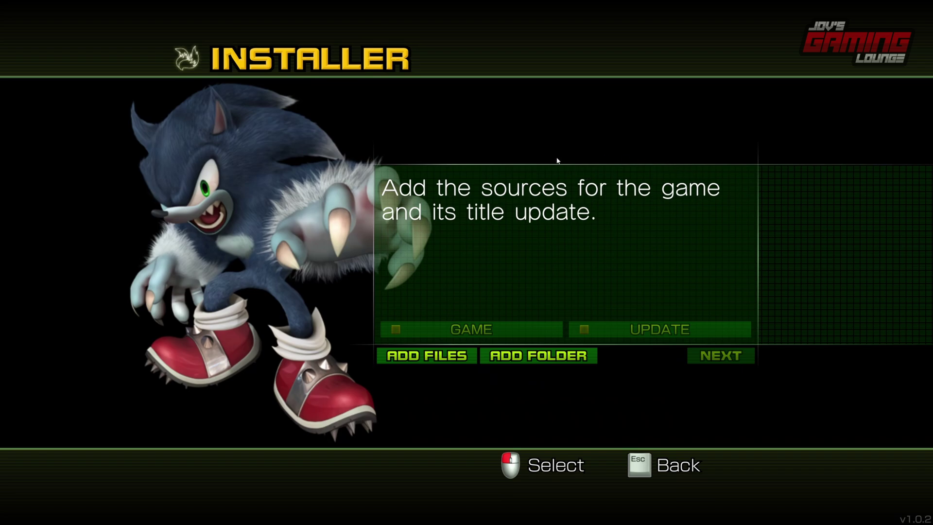
Add the extracted folder "Sonic Unleashed (Europe) (En,Ja,Fr,De,Es,It)" as the installer's game source
left_click(545, 359)
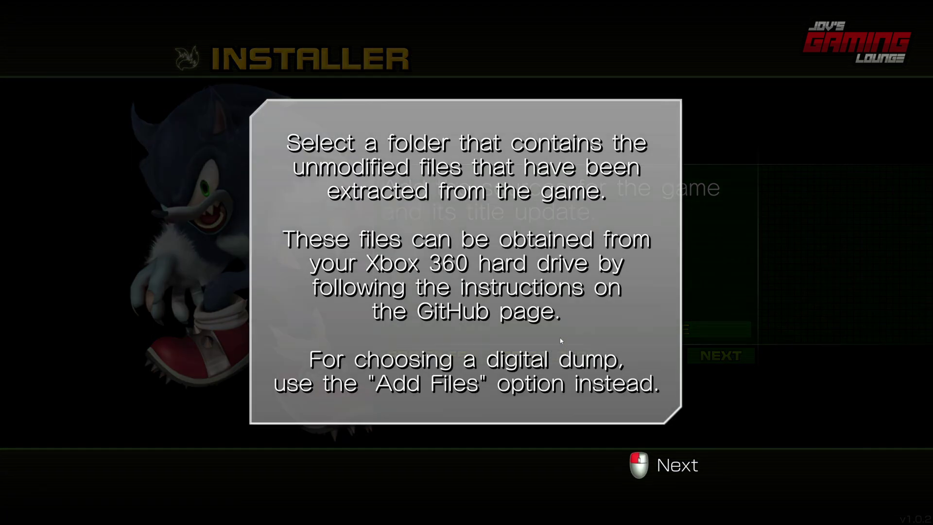
left_click(465, 219)
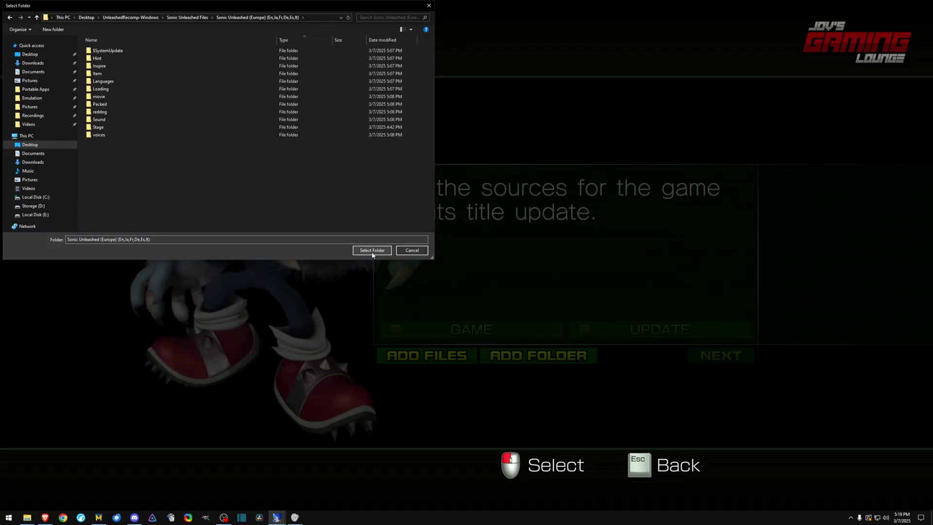
left_click(373, 252)
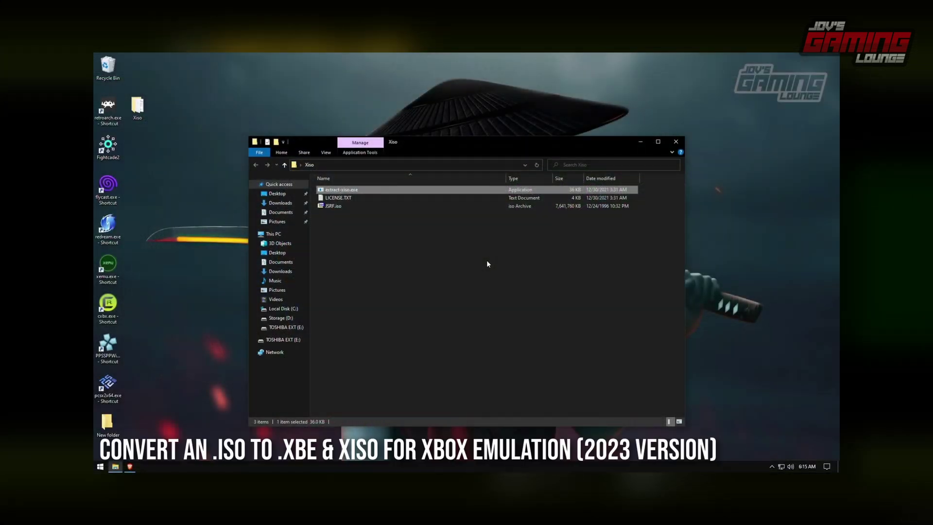
Open PowerShell in the Xiso folder and enter the ISO extraction command .\extract-xiso.exe -x '.\JSRF.iso'
left_click(447, 251)
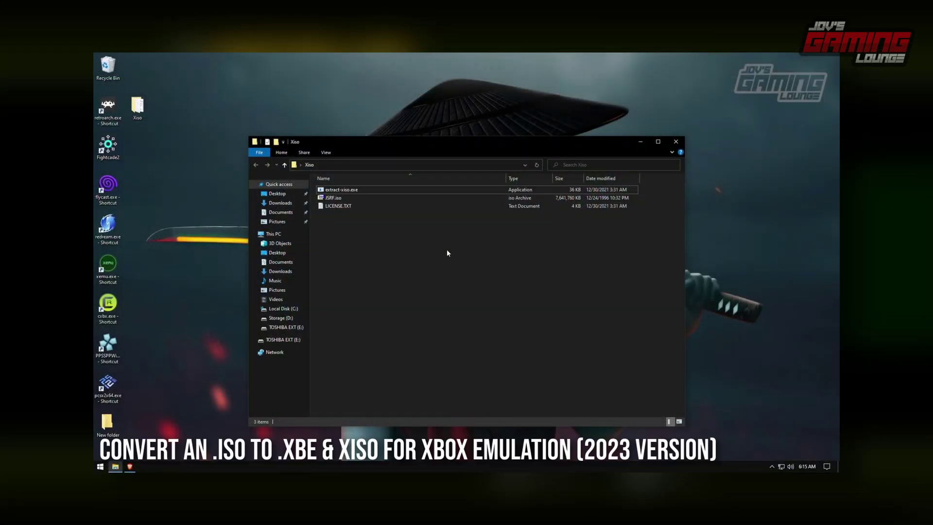
right_click(447, 253)
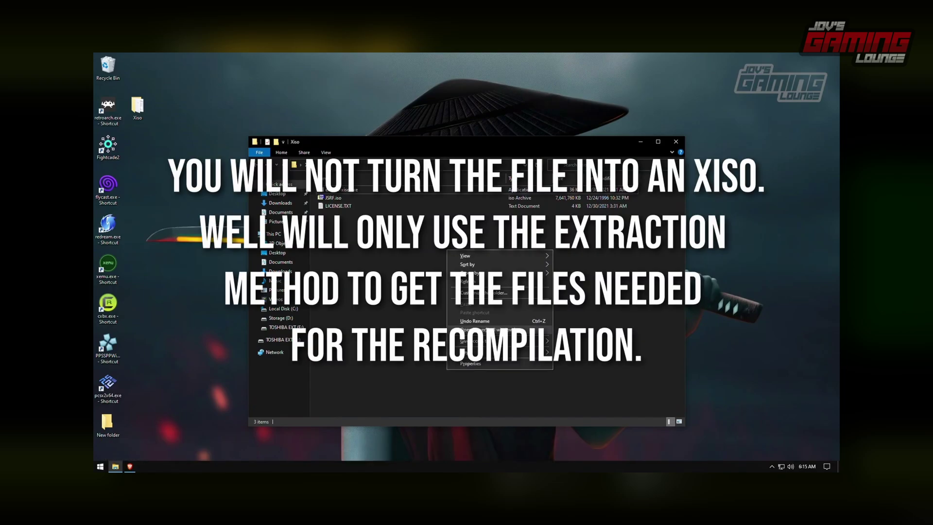
left_click(486, 330)
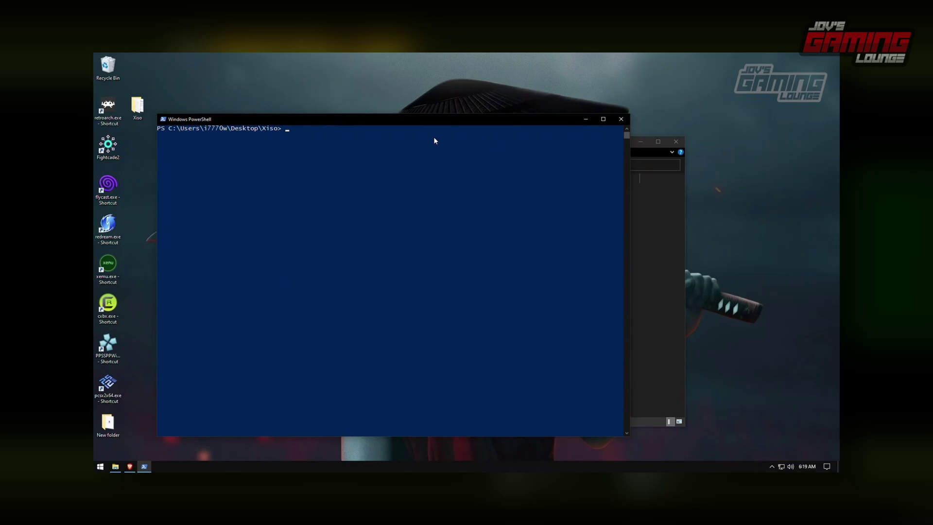
type(".\\extract-xiso.exe -x '.\\JSRF.iso'")
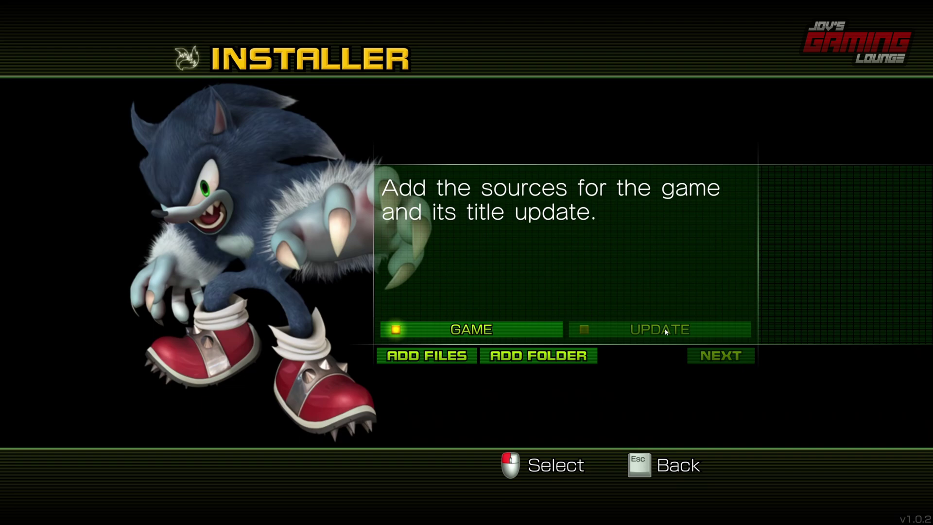
Add the title update file from the 77A0CF1B folder as the update source and continue to the DLC page
left_click(426, 360)
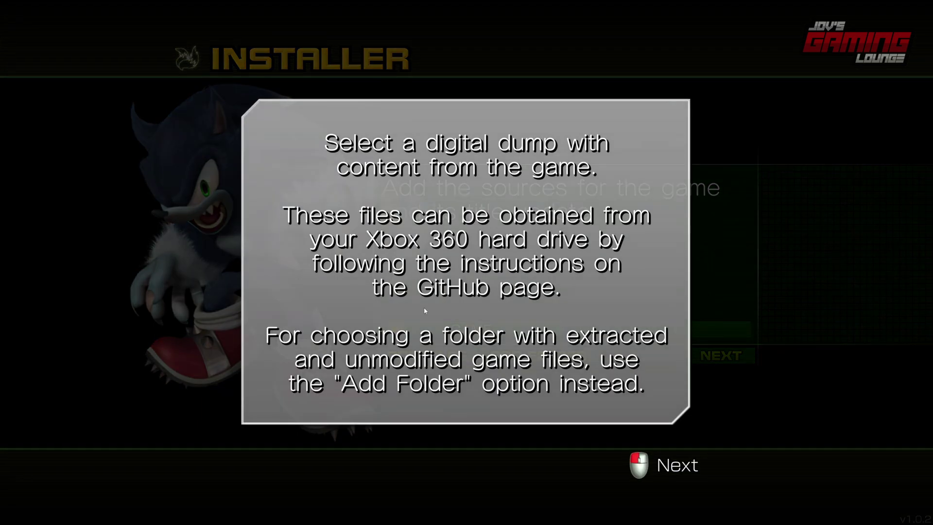
left_click(370, 171)
left_click(123, 51)
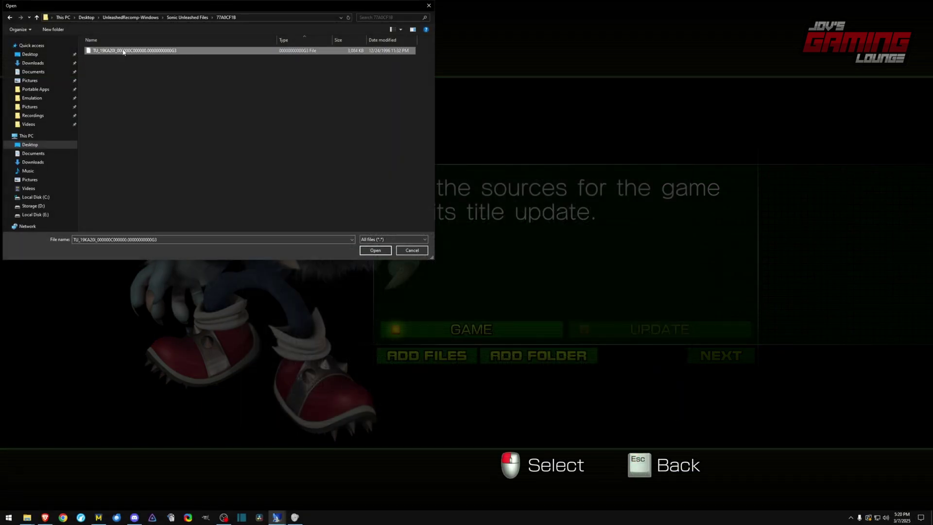
double_click(158, 50)
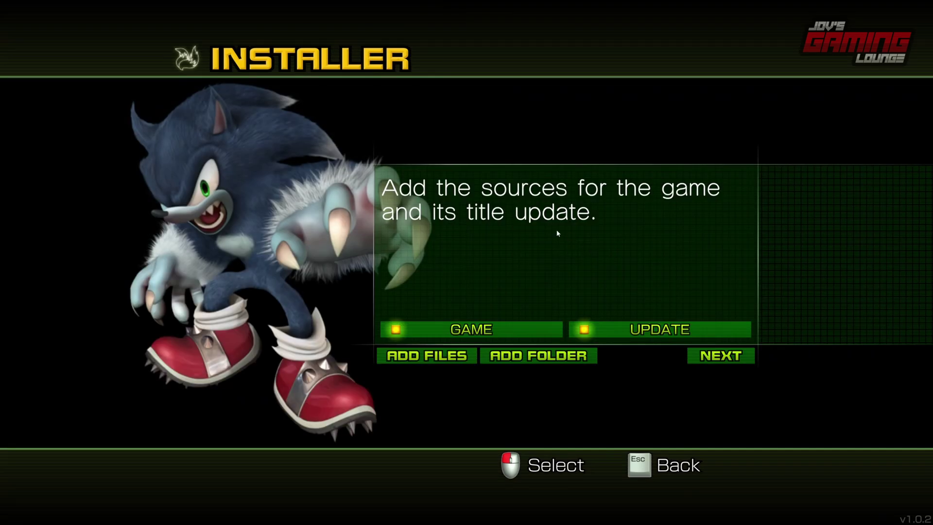
left_click(731, 359)
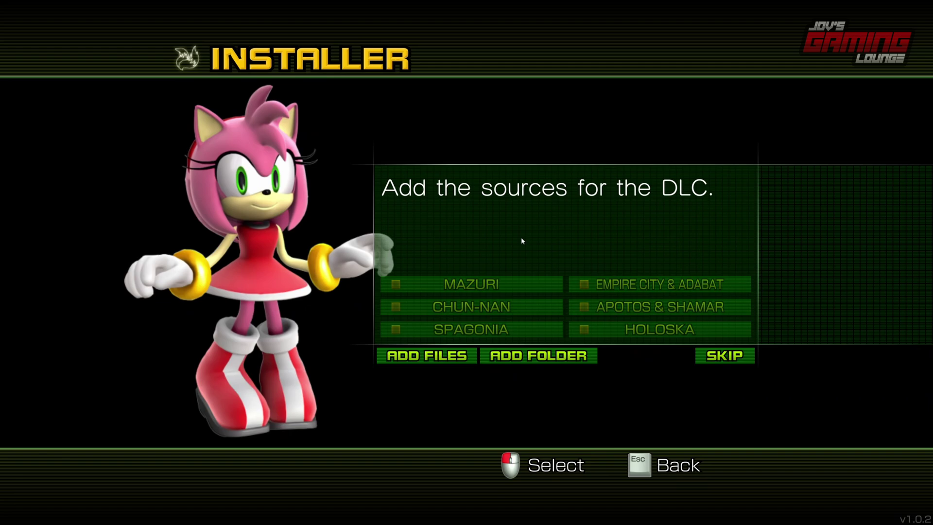
Add the DLC files for all six adventure packs and install the content to the program's folder
left_click(448, 360)
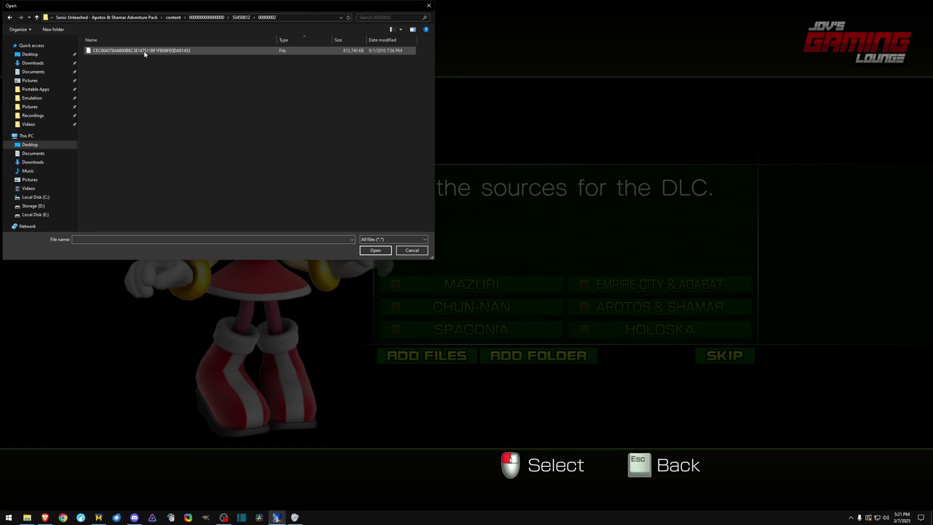
double_click(148, 50)
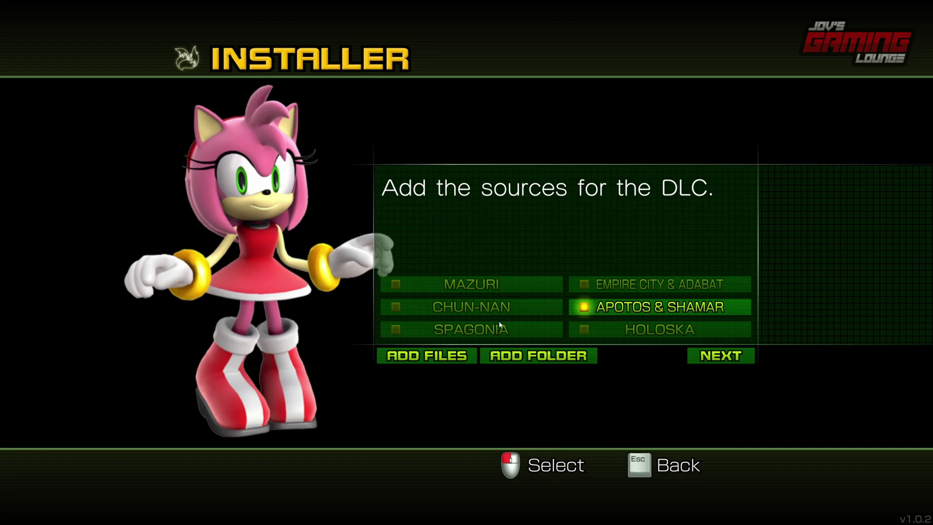
left_click(427, 356)
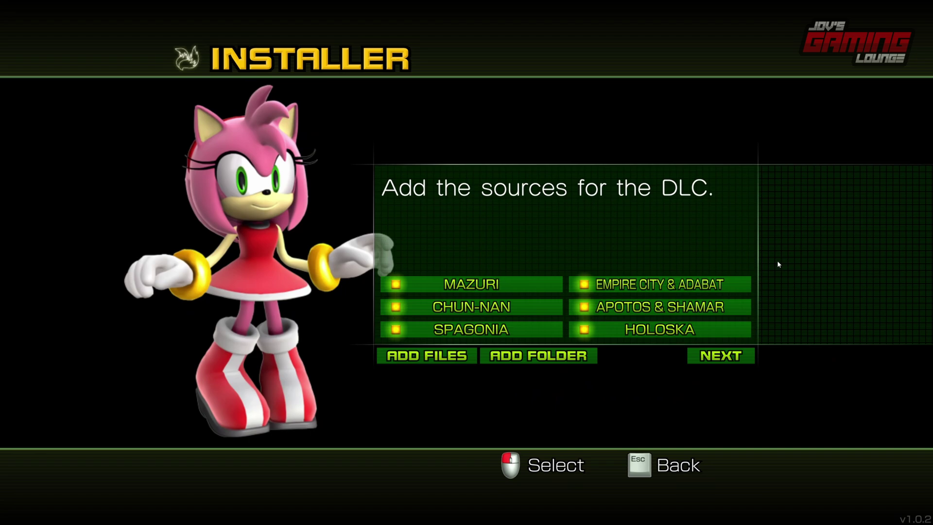
left_click(734, 359)
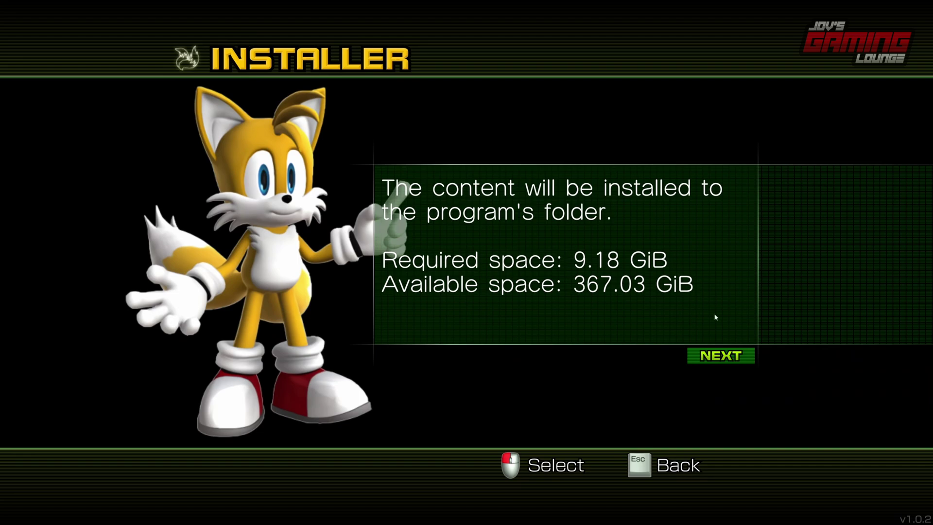
left_click(742, 358)
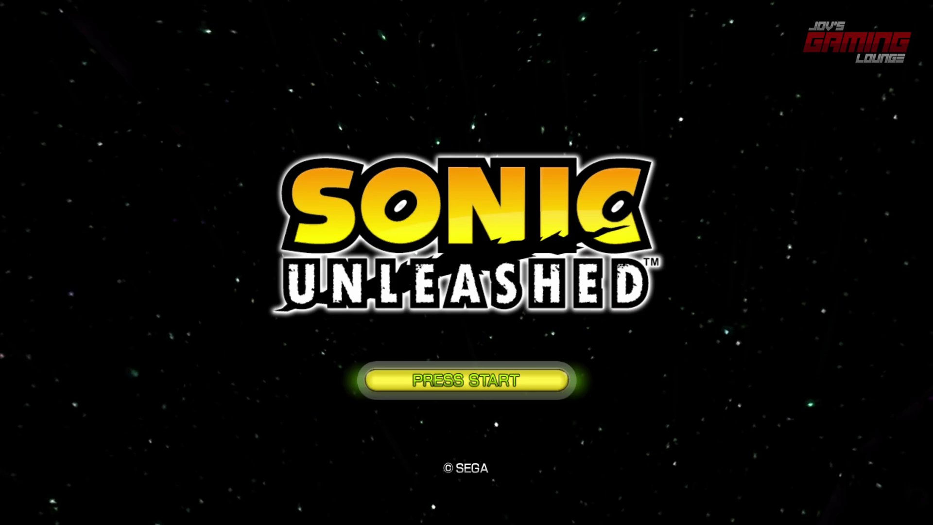
Go from the Sonic Unleashed title screen to the game's options and bring up the Video settings
key("Return")
key("Return")
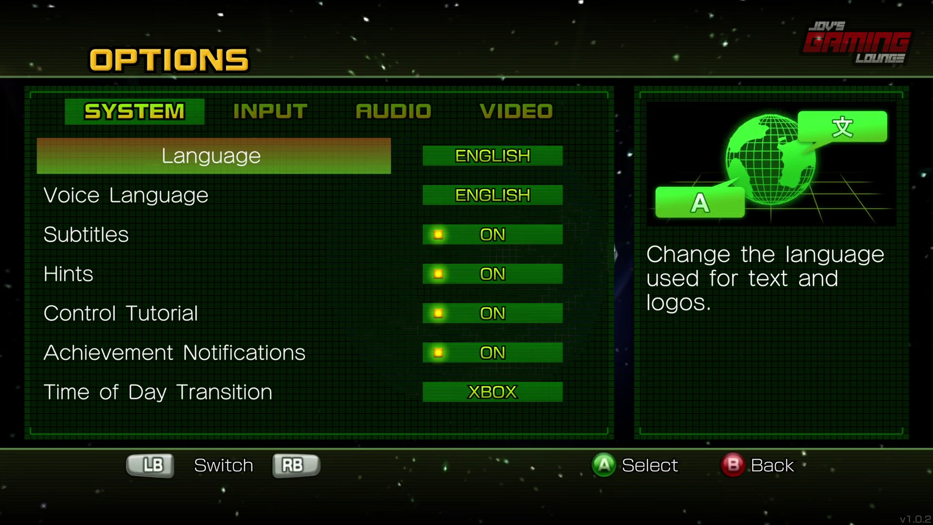
key("e")
key("e")
key("e")
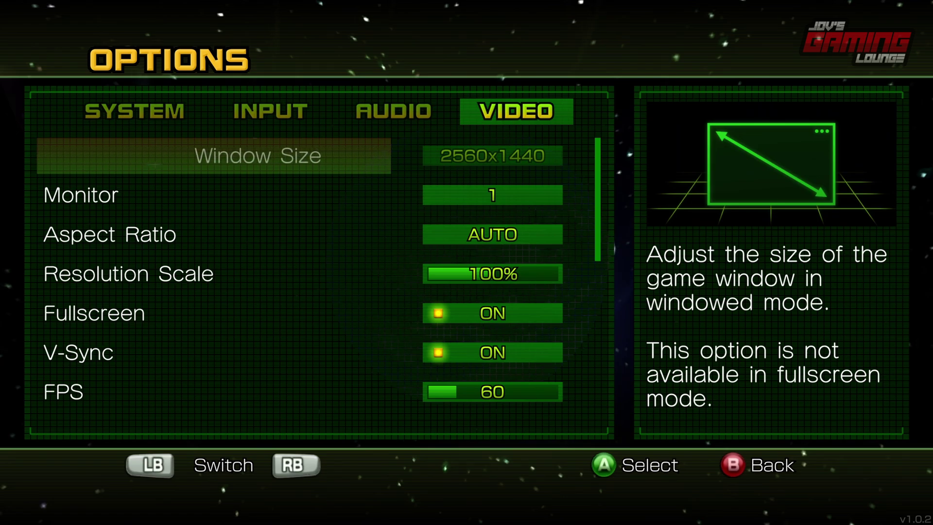
Try raising the Resolution Scale to its maximum of 200%
key("Down")
key("Down")
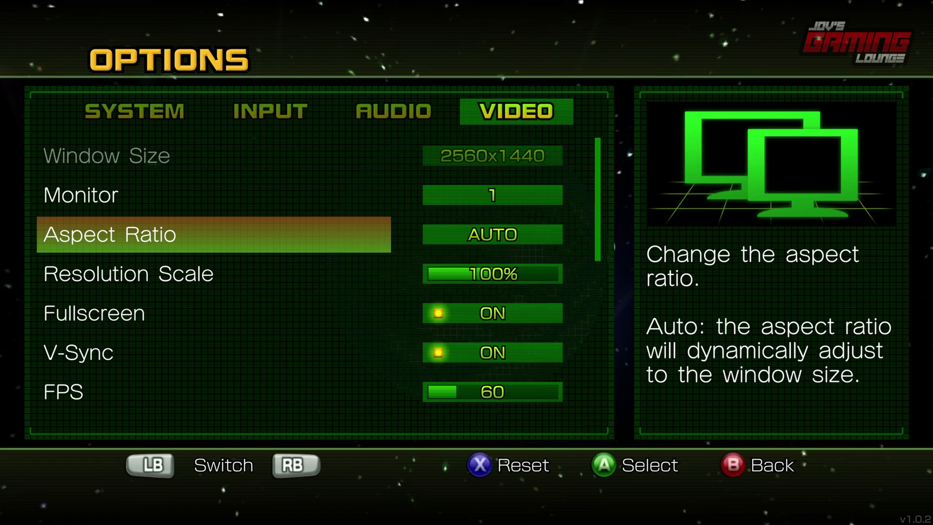
key("Down")
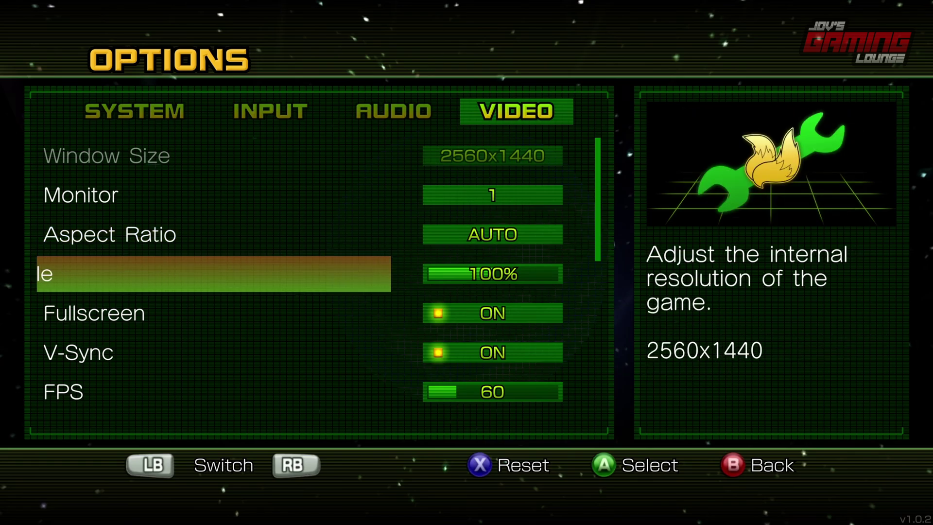
key("Return")
key("Right")
key("Right")
key("Right")
key("Right")
key("Right")
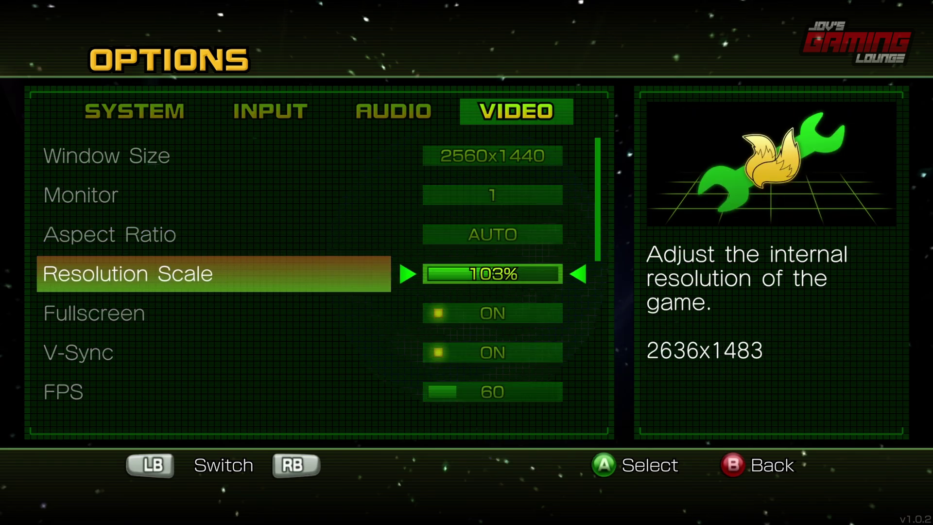
key("Right")
key("Right")
key("Right")
key("Right")
key("Right")
key("Right")
key("Right")
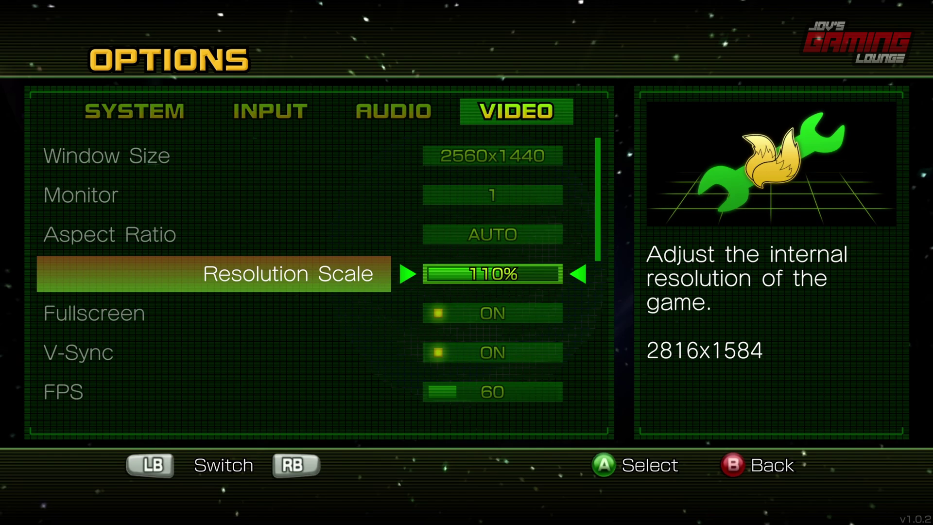
key("Right")
key("Right")
key("Right")
key("Right")
key("Right")
key("Right")
key("Right")
key("Right")
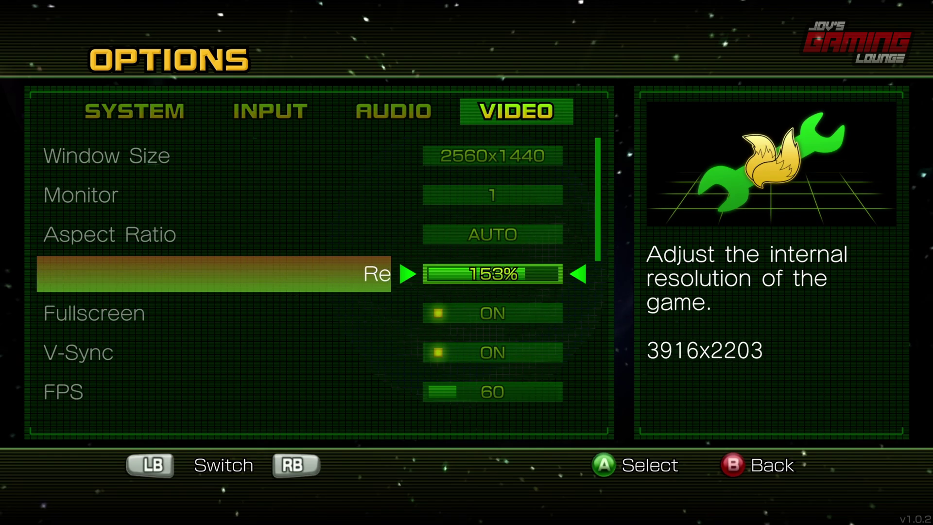
key("Right")
key("Right")
key("Right")
key("Right")
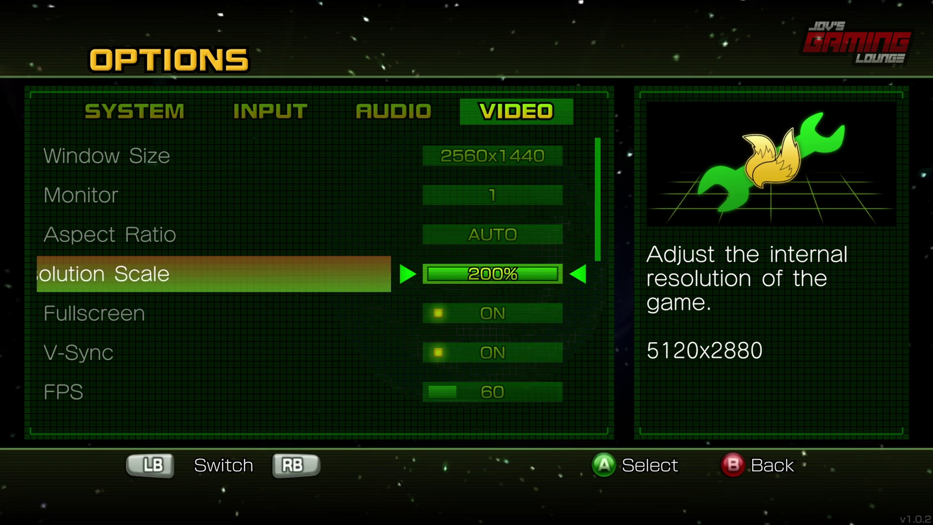
Bring the Resolution Scale back down to 100%
key("Right")
key("Right")
key("Right")
key("Right")
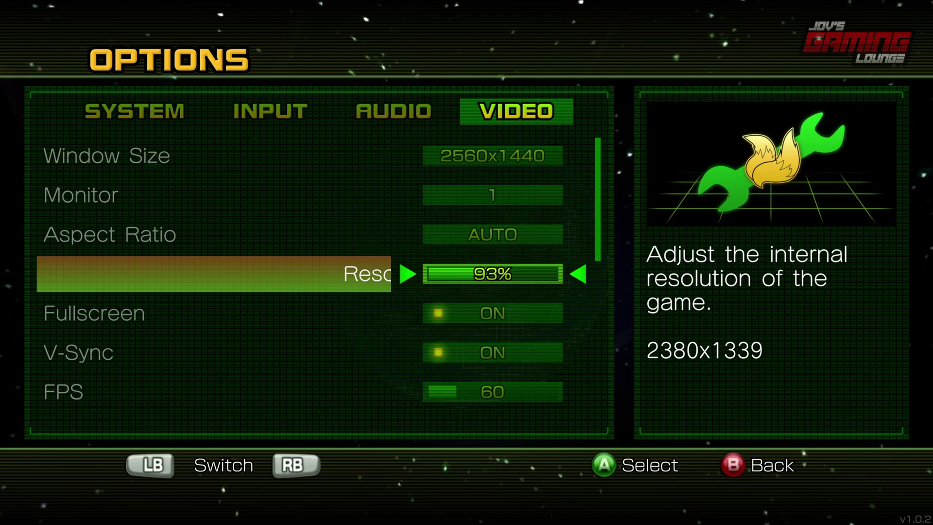
key("Right")
key("Right")
key("Right")
key("Right")
key("Right")
key("Right")
key("Right")
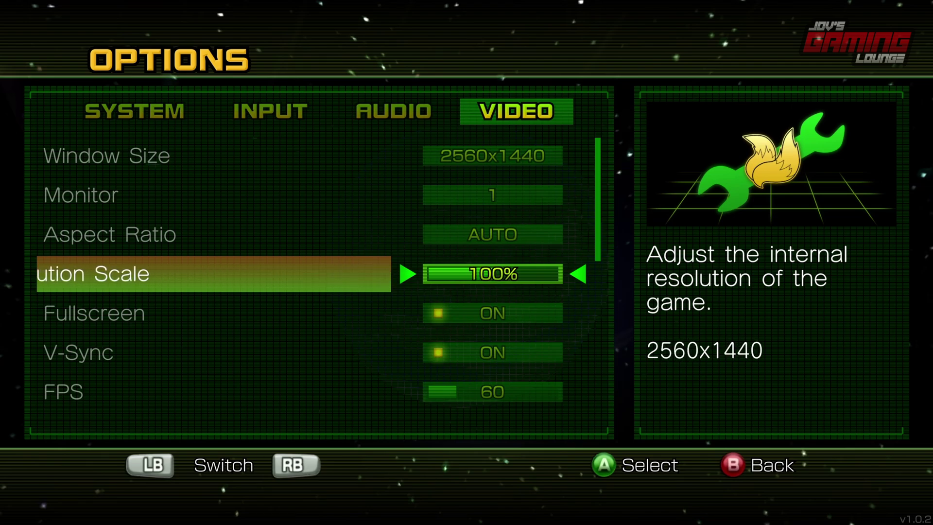
Set the Aspect Ratio to 16:9, cycling past the 4:3 and Original 4:3 options
key("Up")
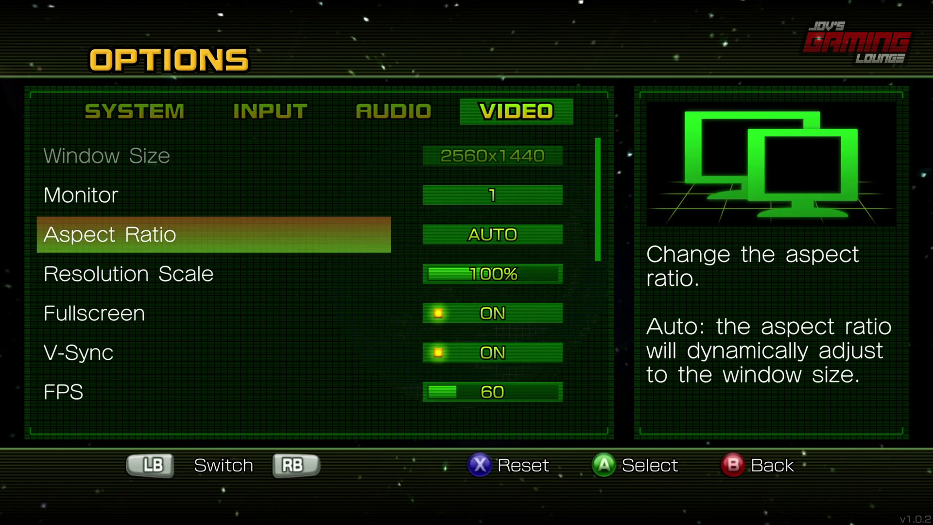
key("Return")
key("Right")
key("Right")
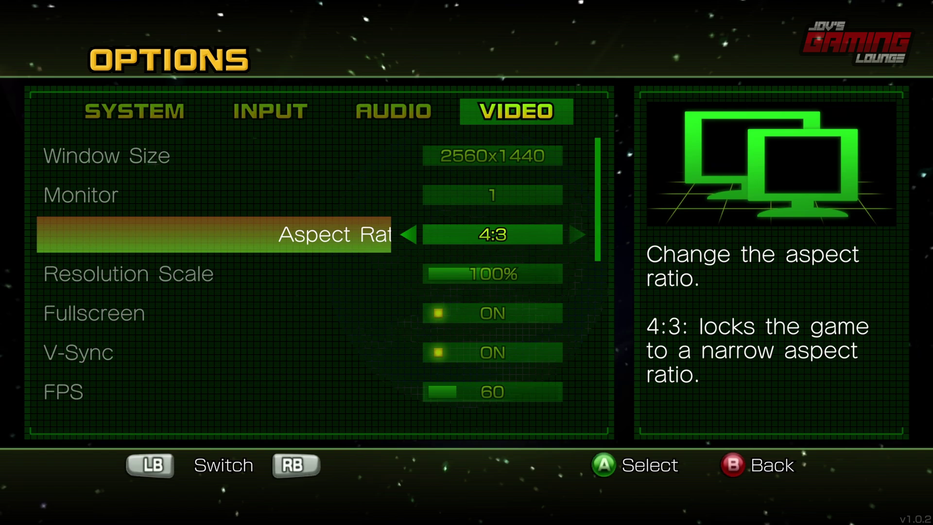
key("Right")
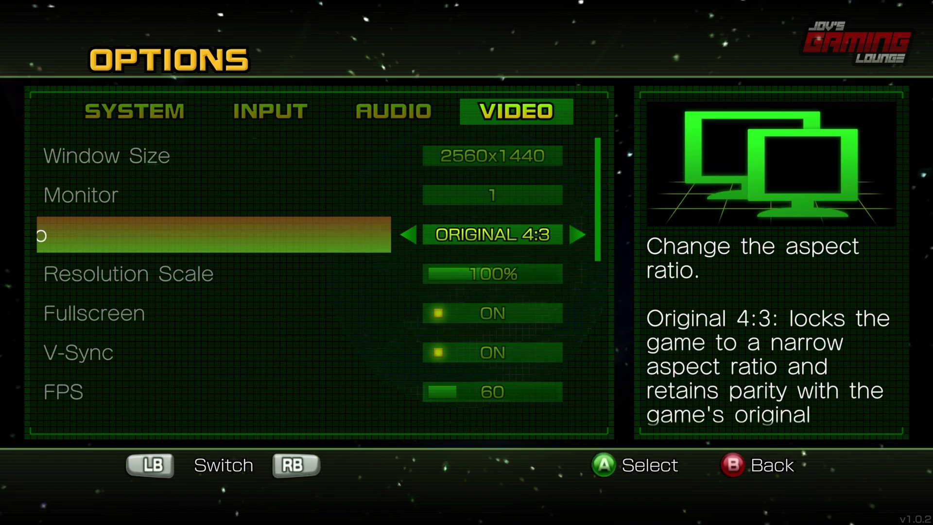
key("Right")
key("Right")
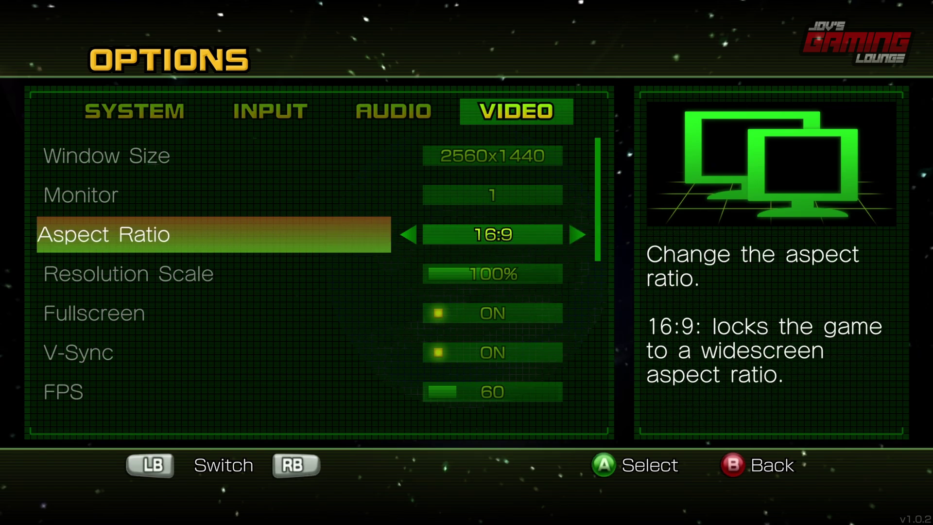
key("Return")
Turn V-Sync off in the Video settings, leaving Fullscreen on
key("Up")
key("Up")
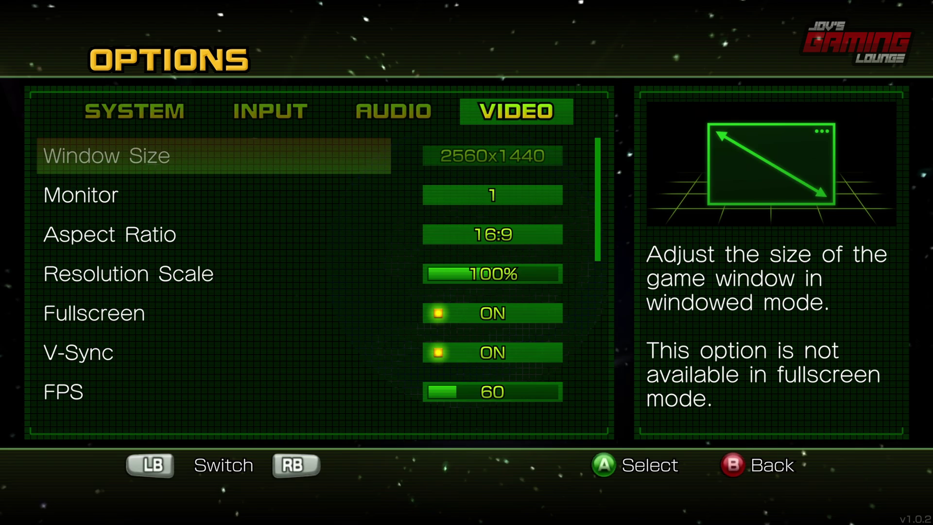
key("Down")
key("Down")
key("Down")
key("Down")
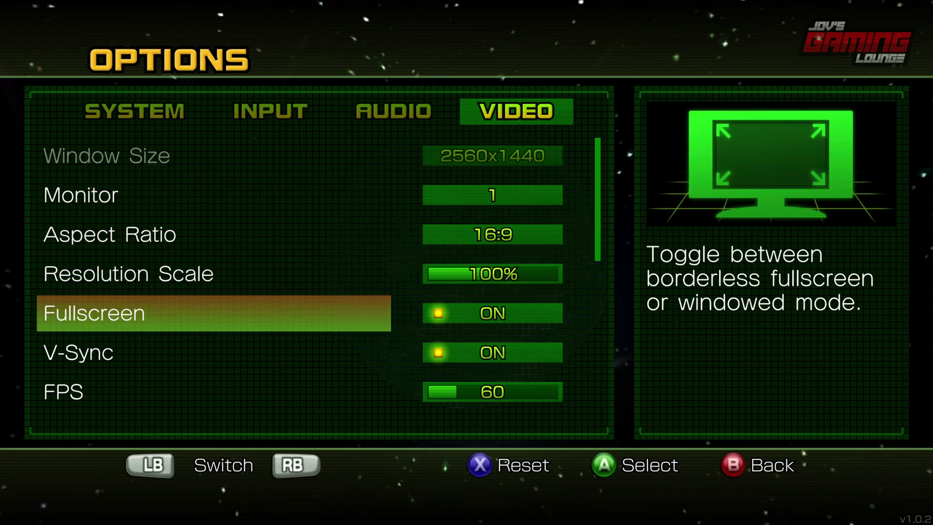
key("Down")
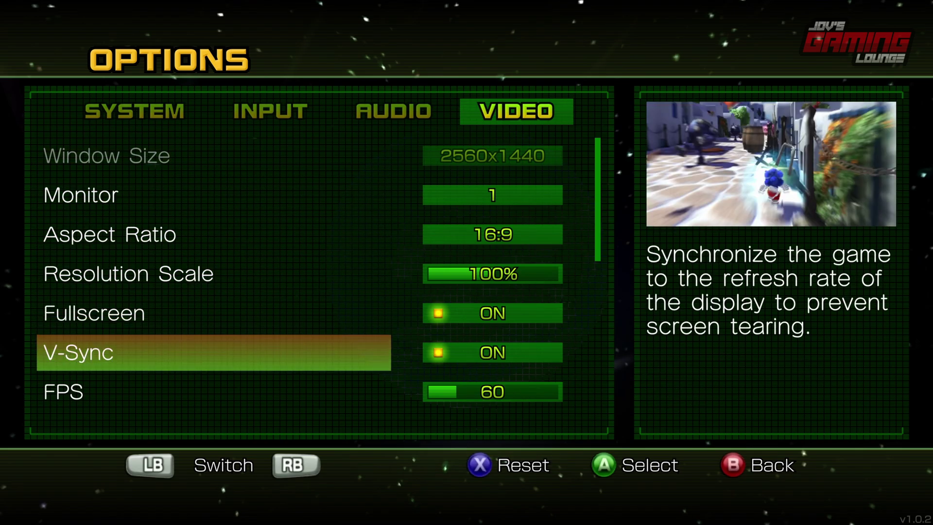
key("Return")
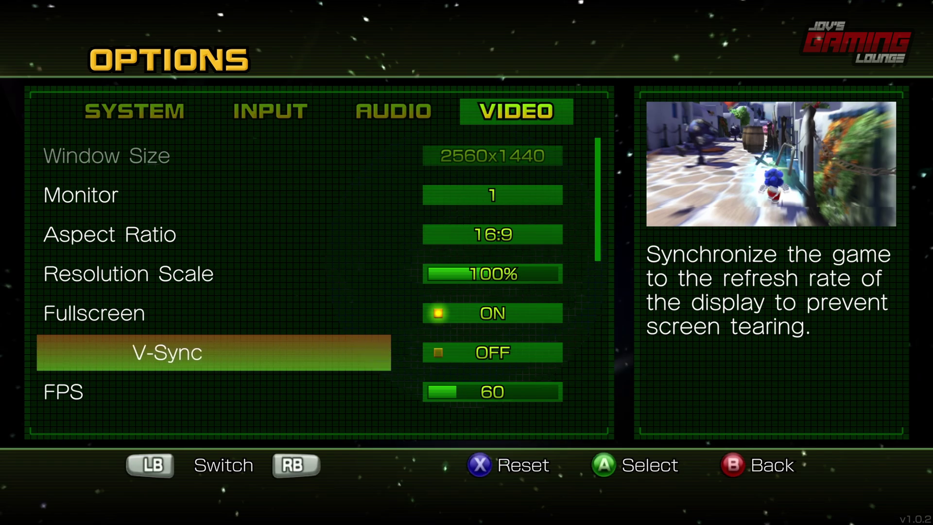
Set the game's FPS limit to MAX
key("Down")
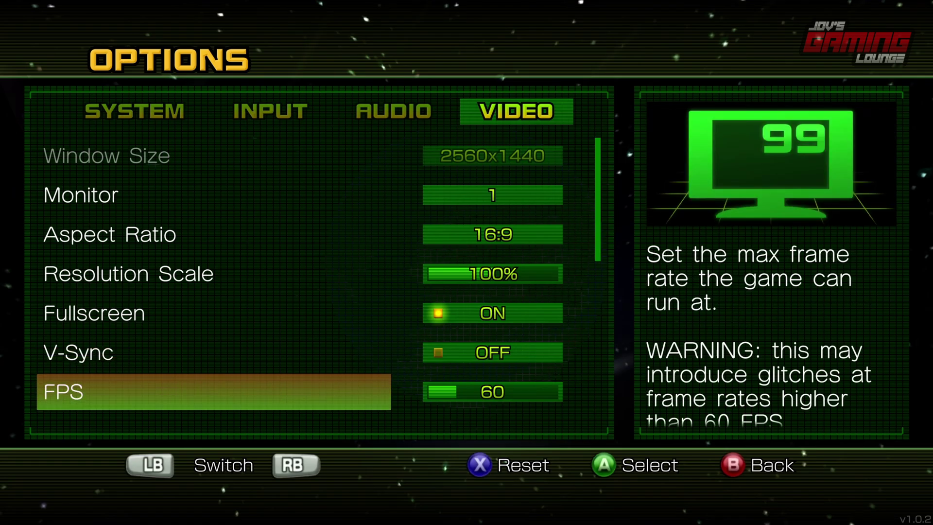
key("Return")
key("Right")
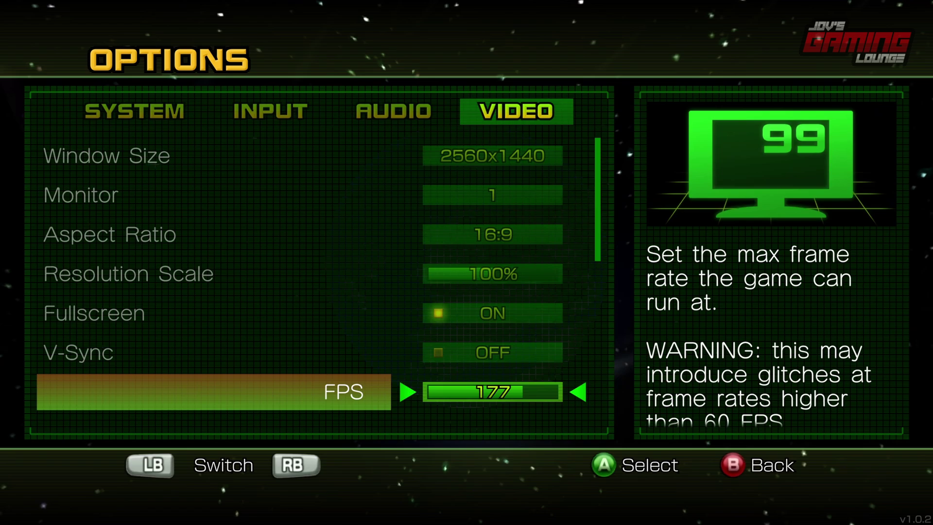
key("Right")
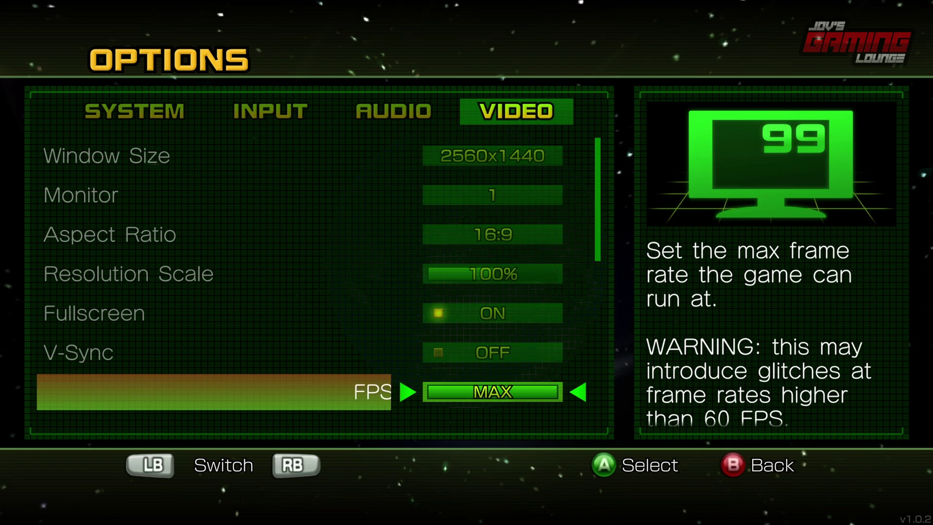
key("Return")
Set Anti-Aliasing to 8x MSAA without altering the Brightness
key("Down")
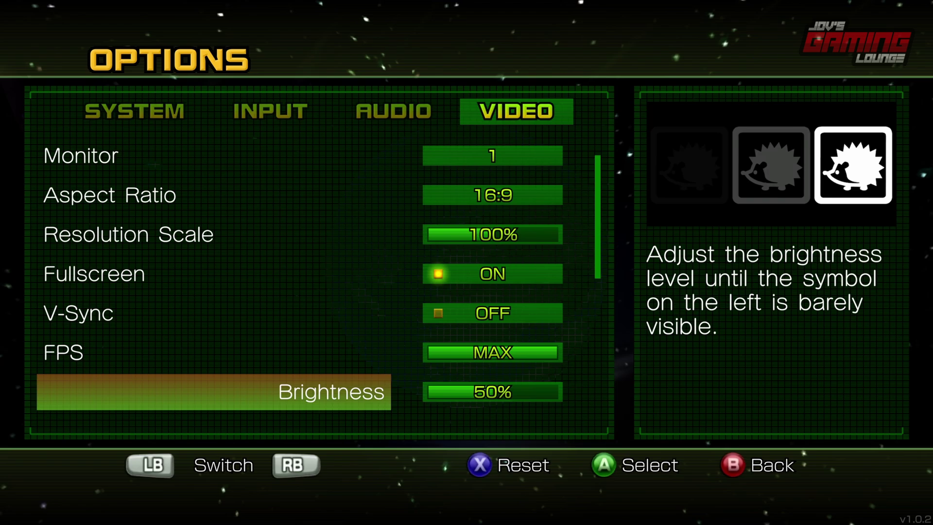
key("Down")
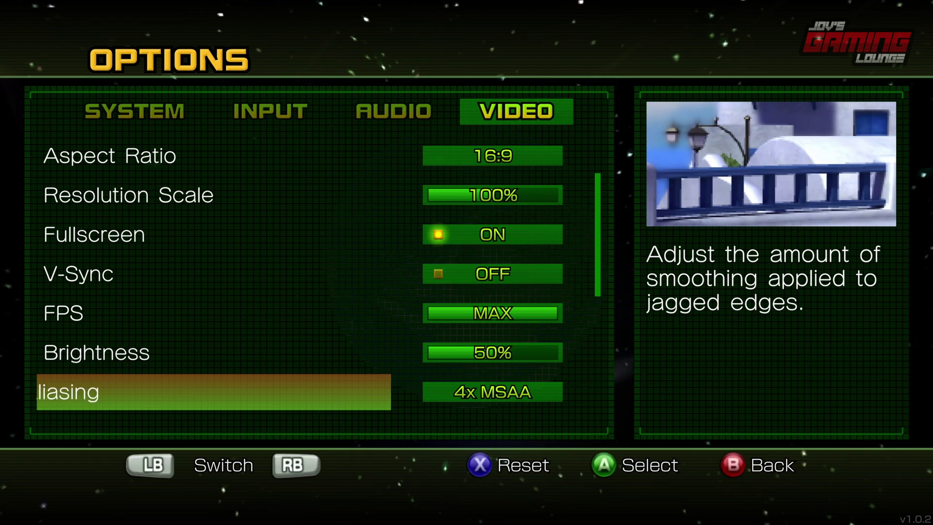
key("Return")
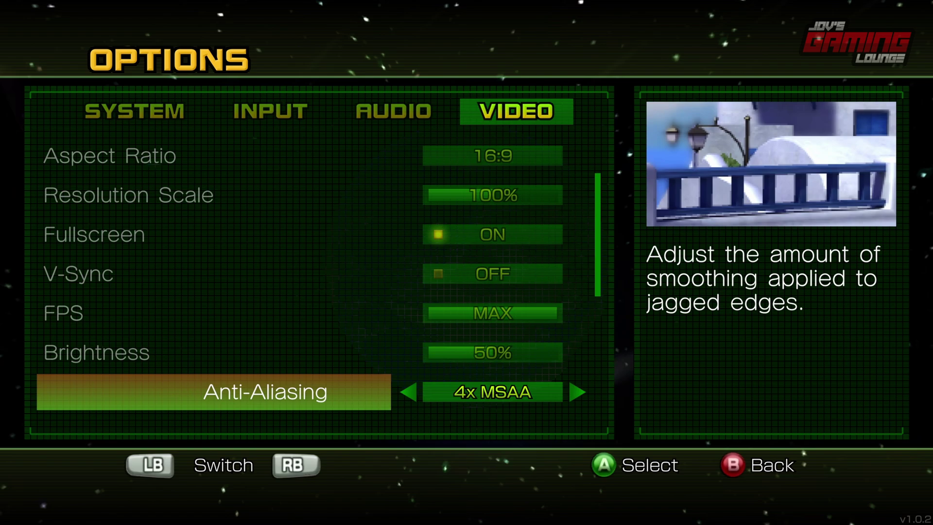
key("Right")
Set the Shadow Resolution to 8192
key("Down")
key("Down")
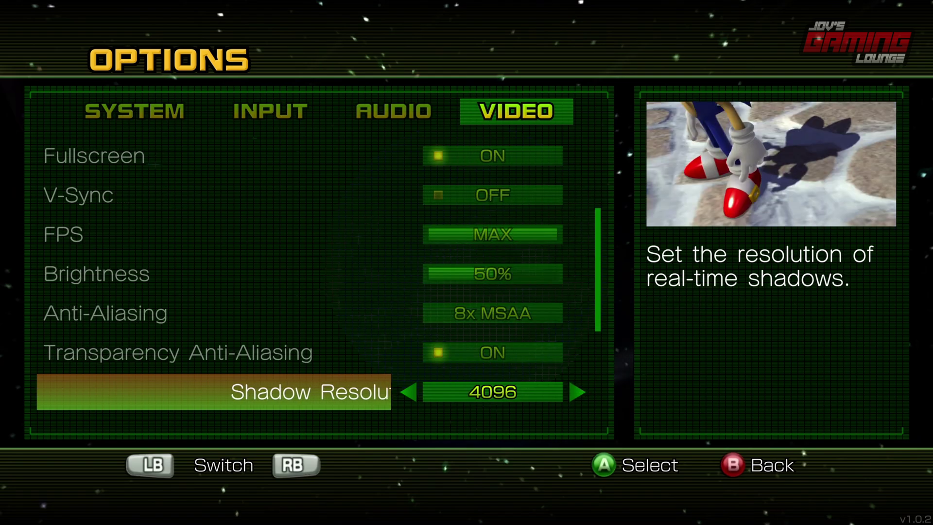
key("Right")
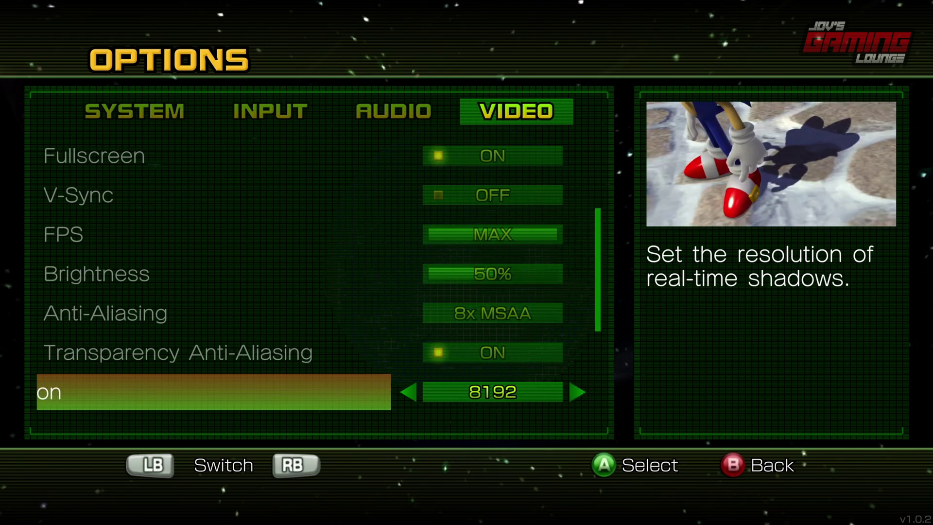
key("Return")
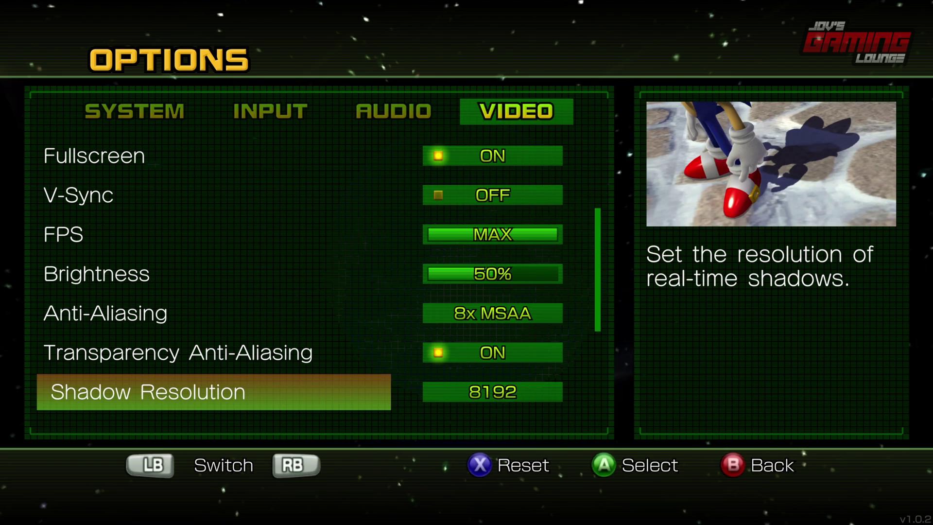
Switch Transparency Anti-Aliasing off and back on to compare its effect in the preview
key("Up")
key("Left")
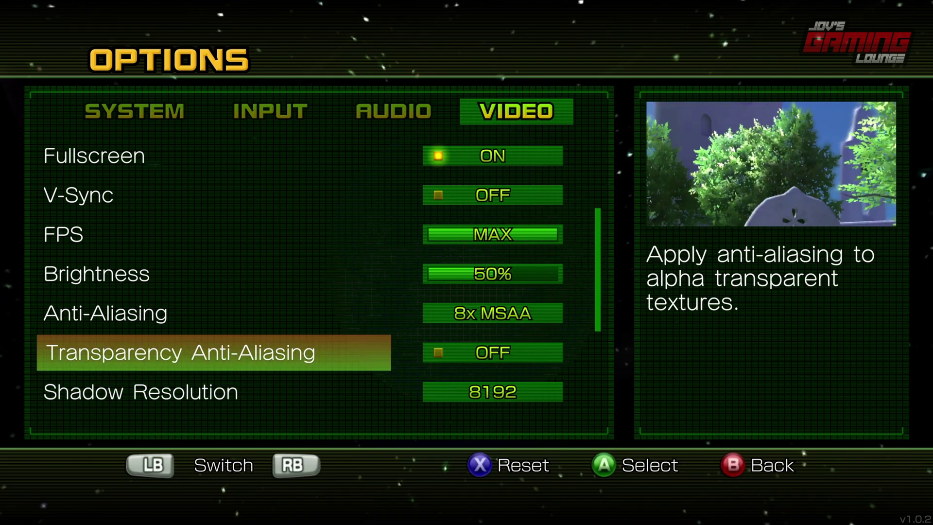
key("Right")
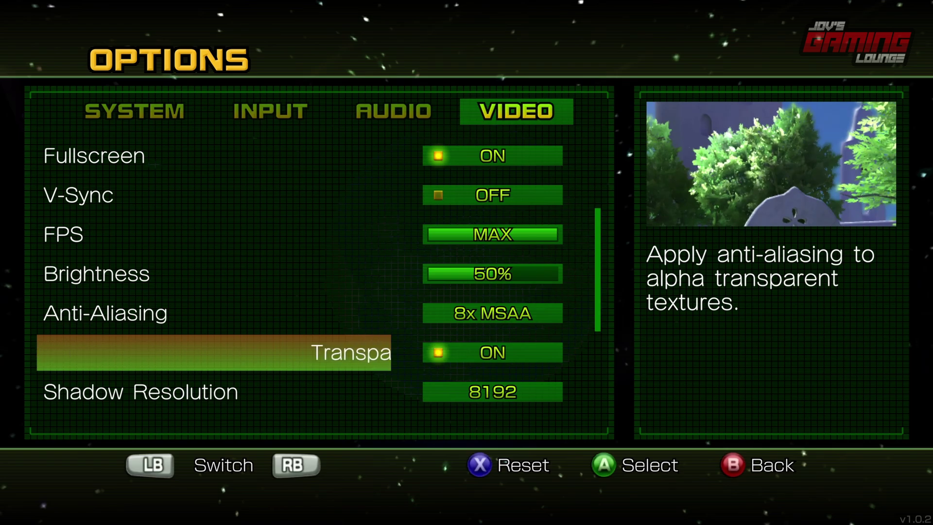
Try Bilinear for GI Texture Filtering and return it to Bicubic
key("Down")
key("Down")
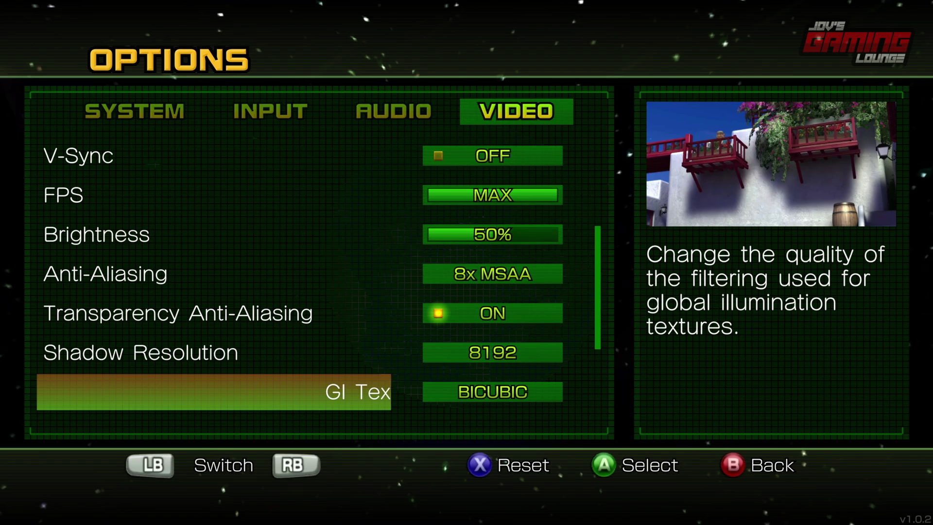
key("Return")
key("Left")
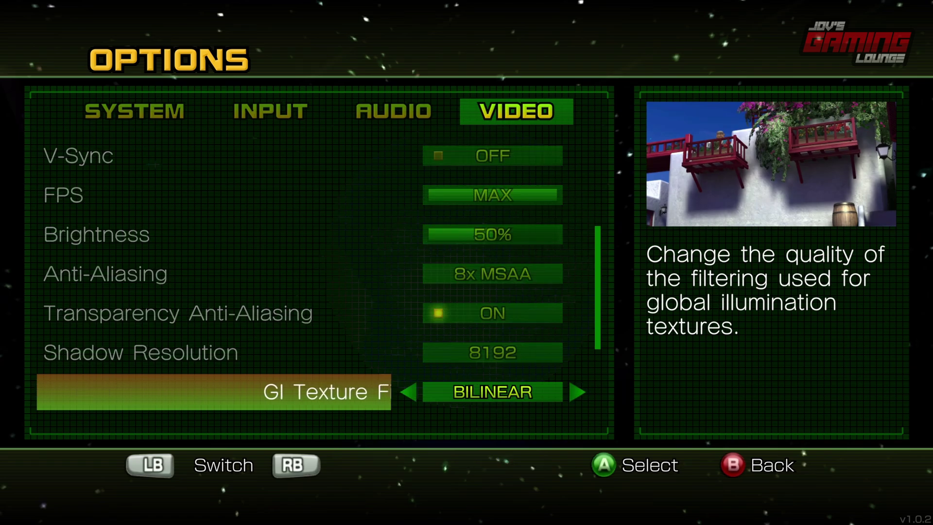
key("Left")
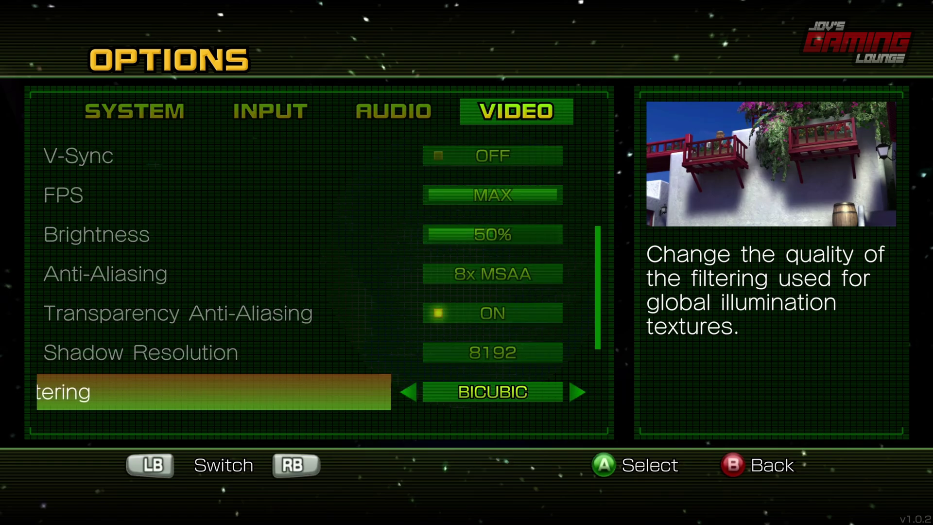
key("Return")
Set Motion Blur to Enhanced after trying the Off option in the preview
key("Down")
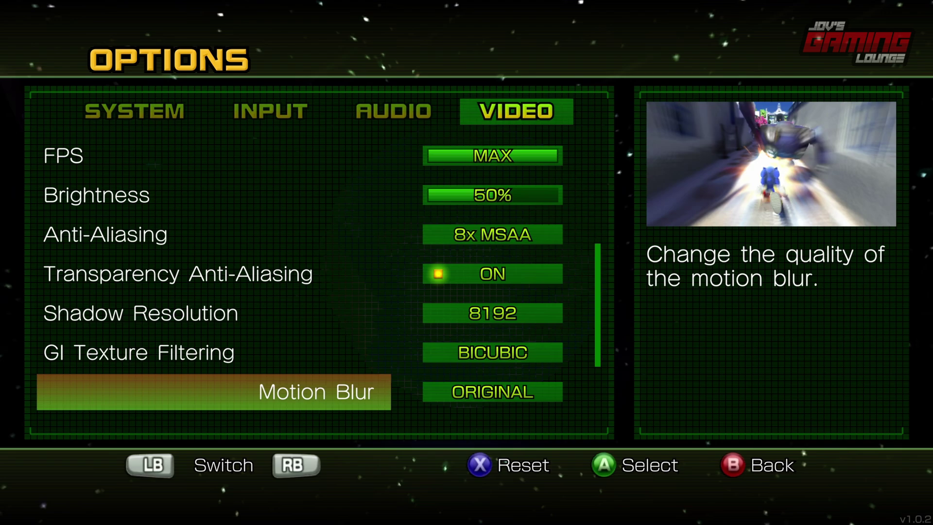
key("Return")
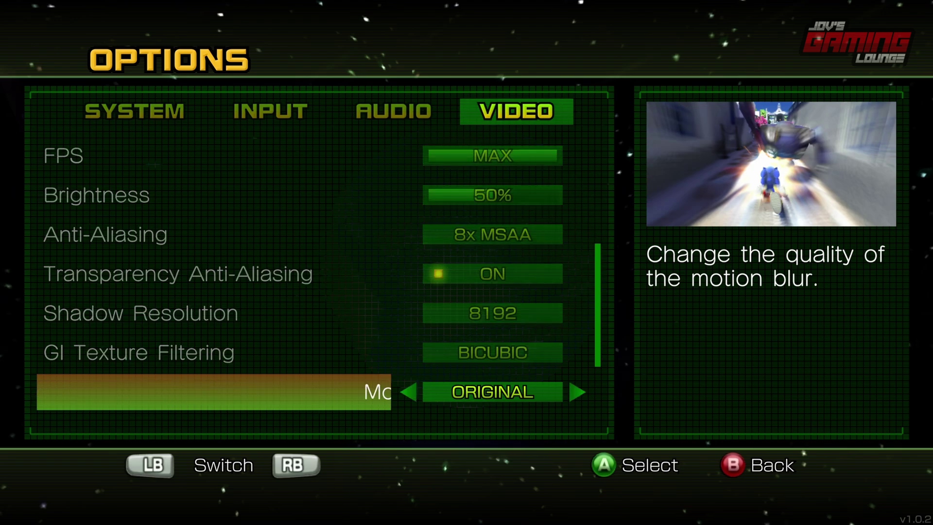
key("Right")
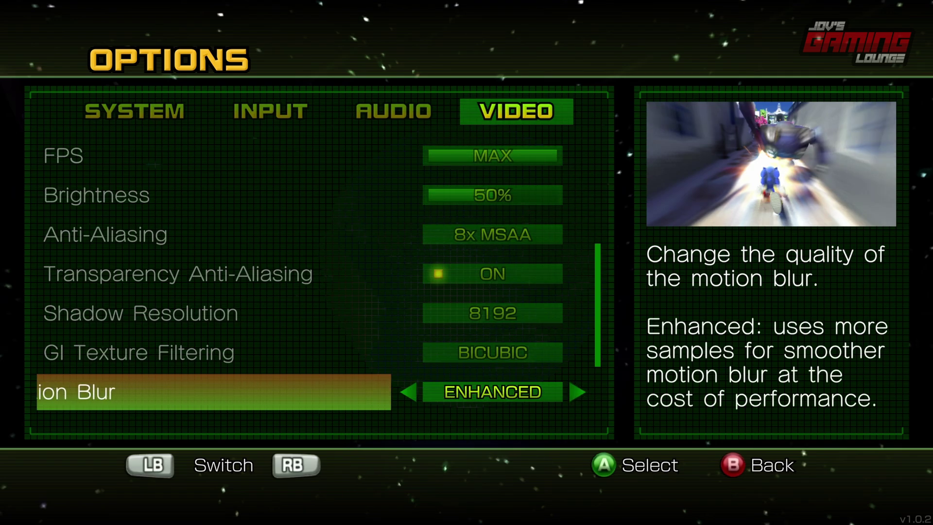
key("Right")
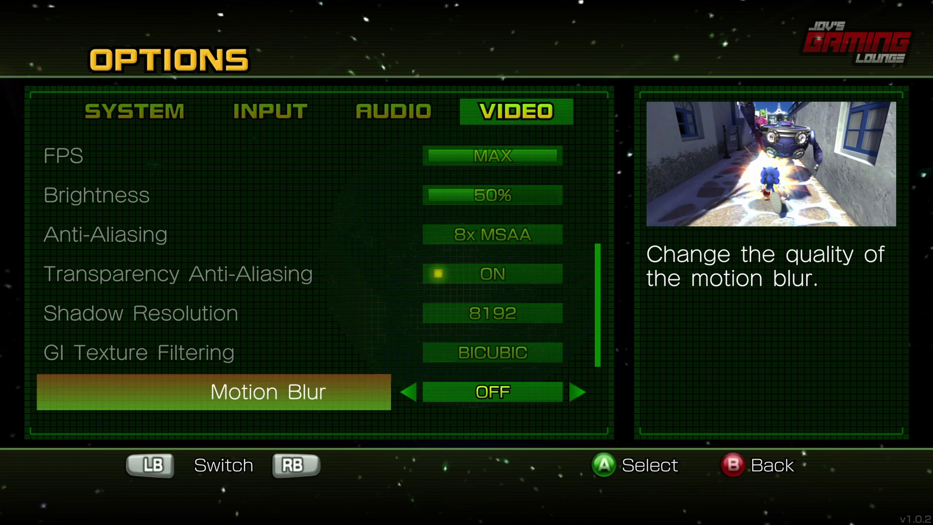
key("Left")
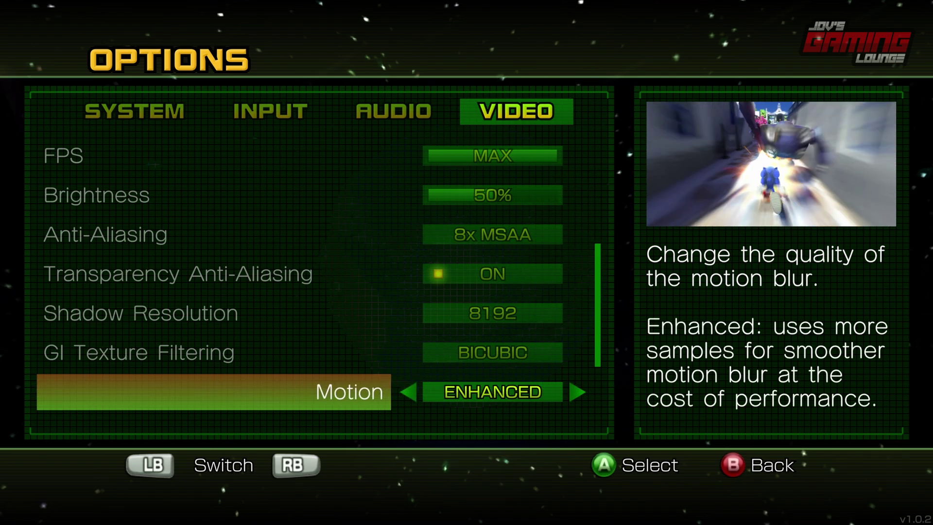
key("Return")
Switch Xbox Color Correction on and back off to compare the warm tint in the preview
key("Down")
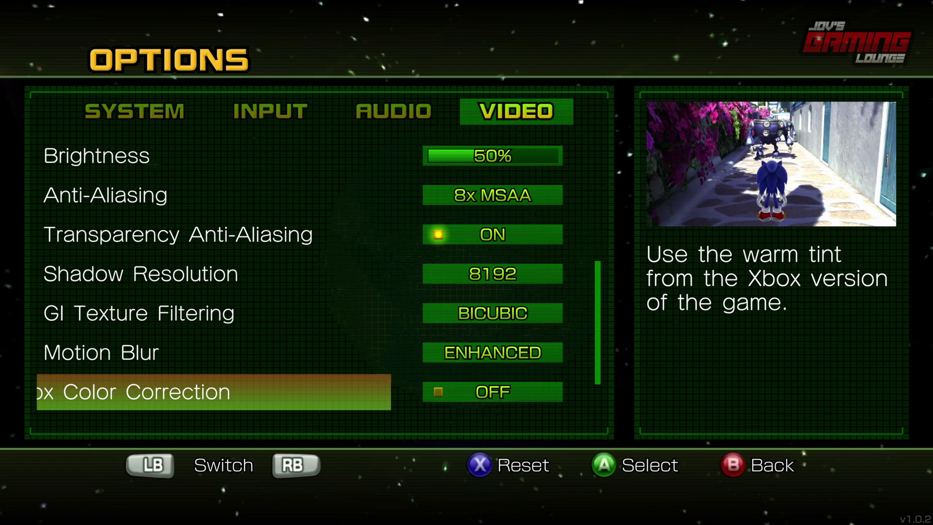
key("Down")
key("Up")
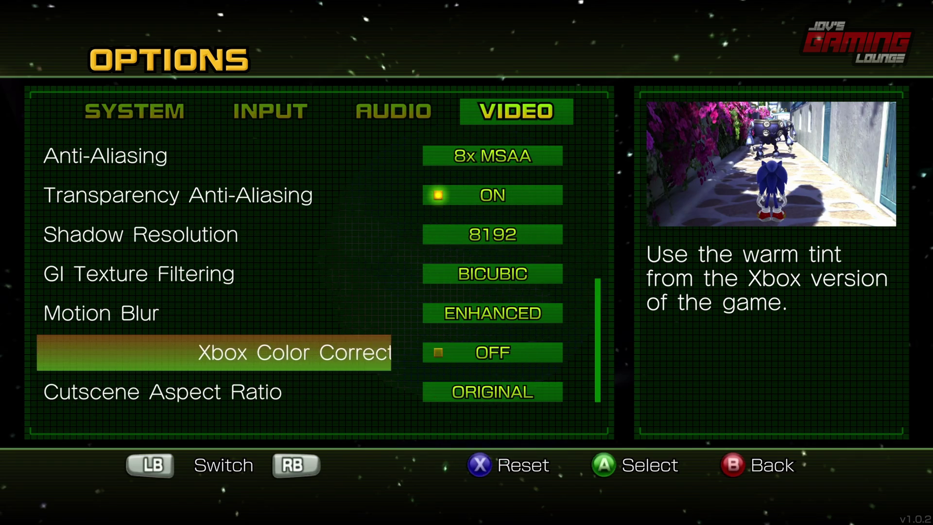
key("Return")
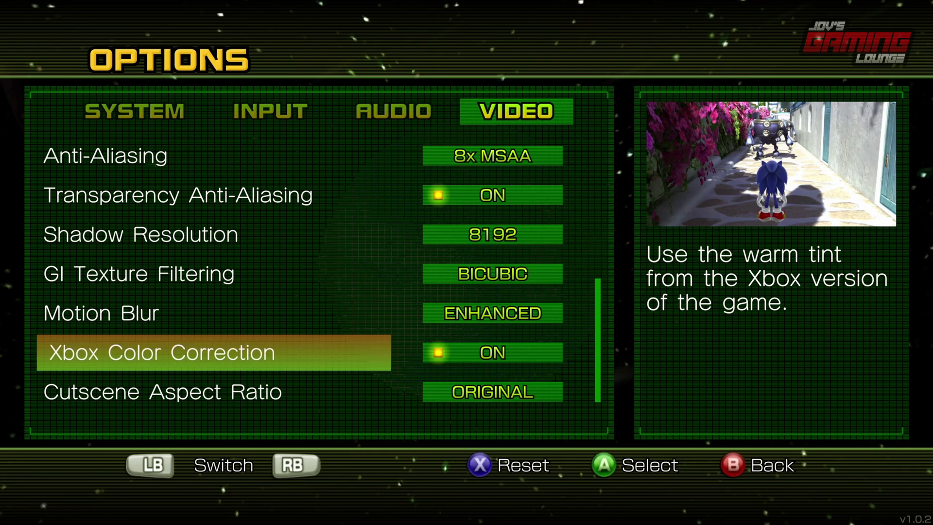
key("Return")
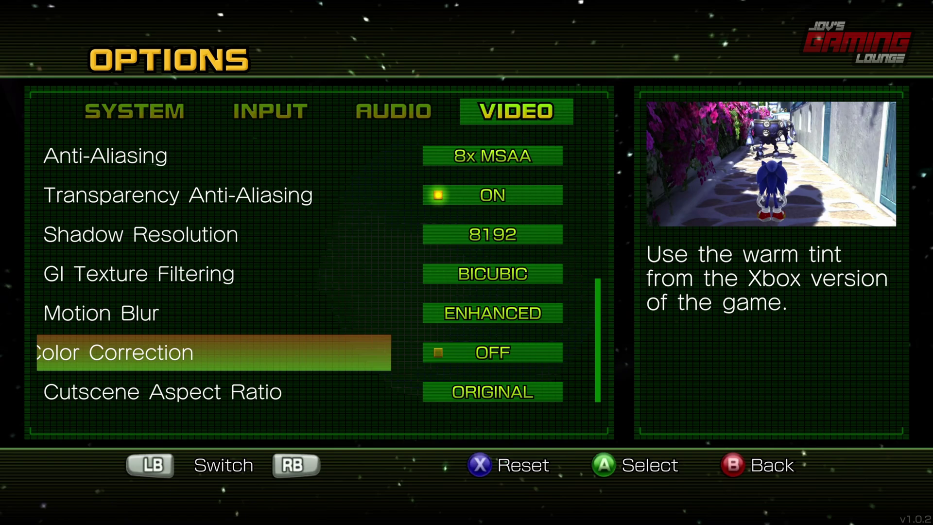
Try Unlocked for Cutscene Aspect Ratio and return it to Original
key("Down")
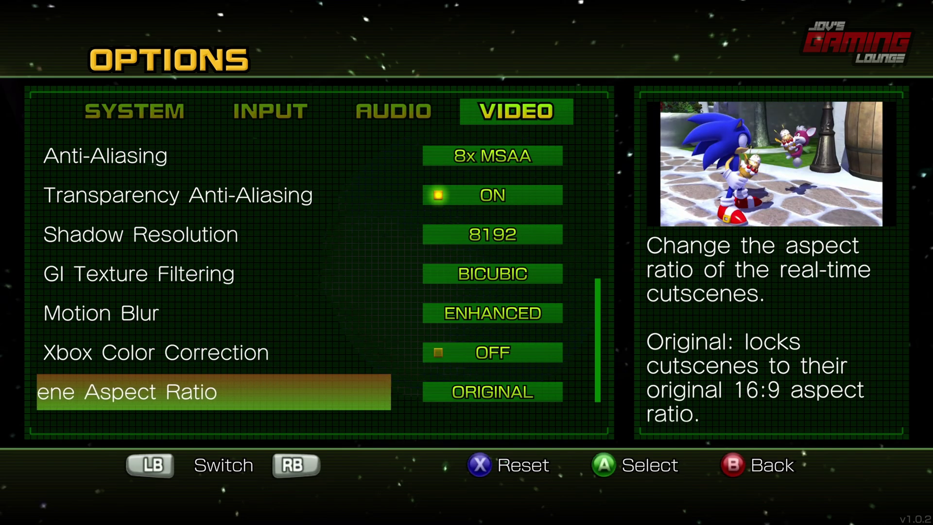
key("Return")
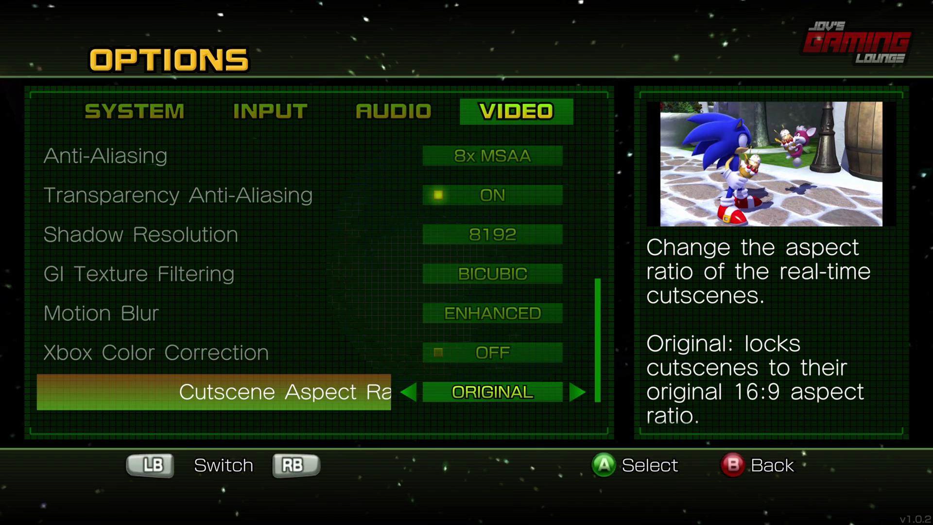
key("Right")
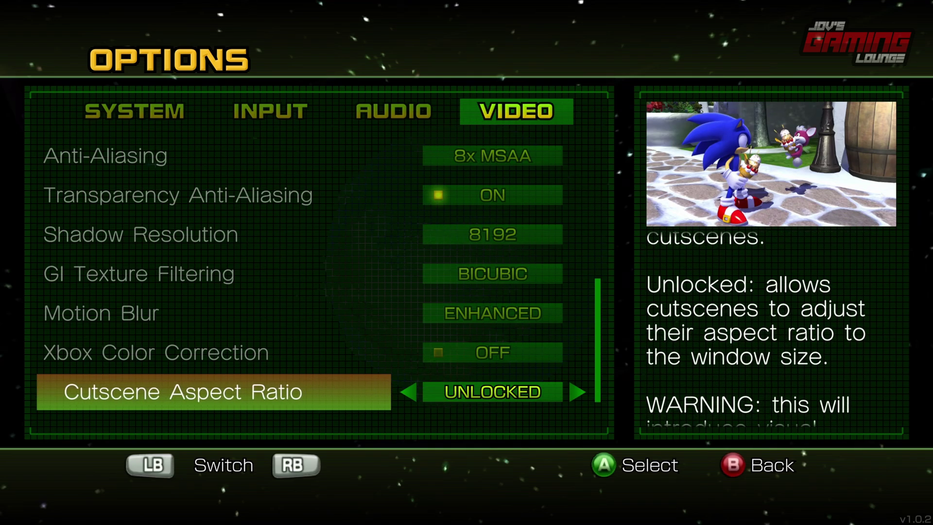
key("Left")
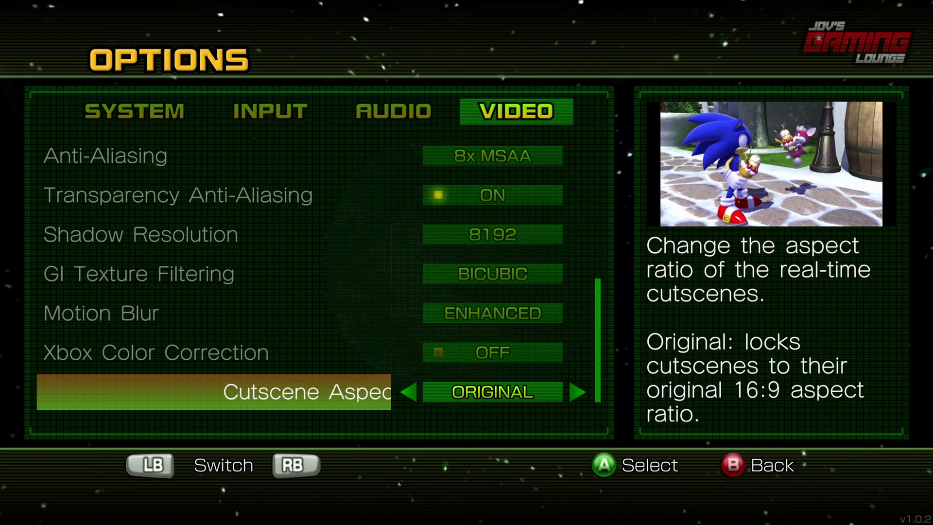
key("Down")
key("Up")
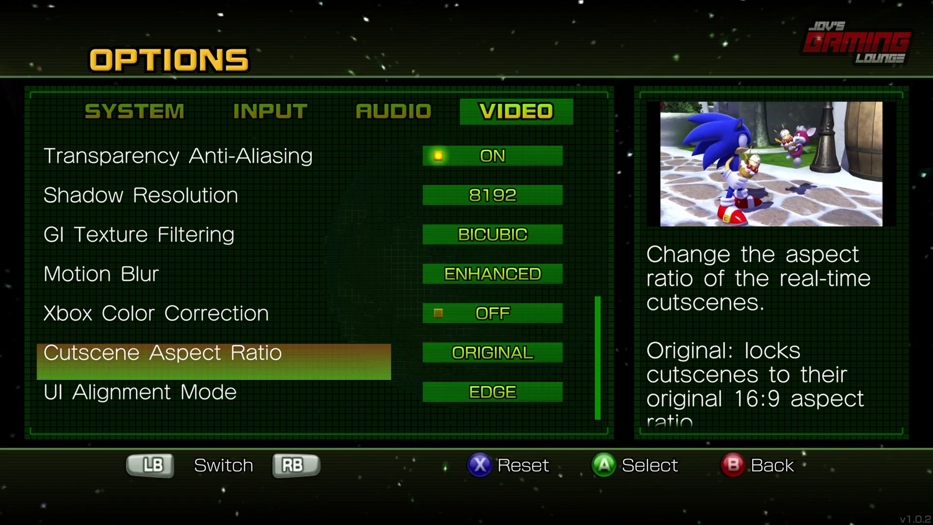
Review the remaining video options, the audio options and the system options without changing any setting
key("Up")
key("Up")
key("Up")
key("Up")
key("Up")
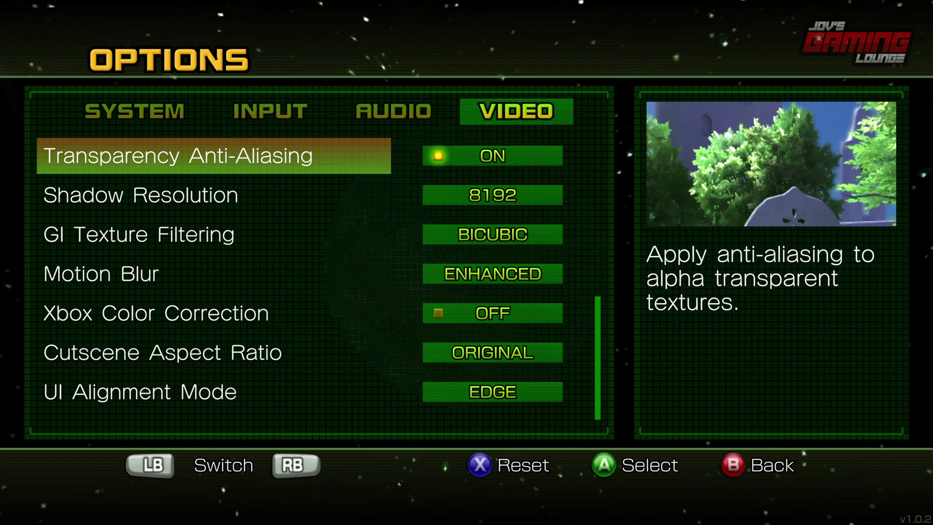
key("1")
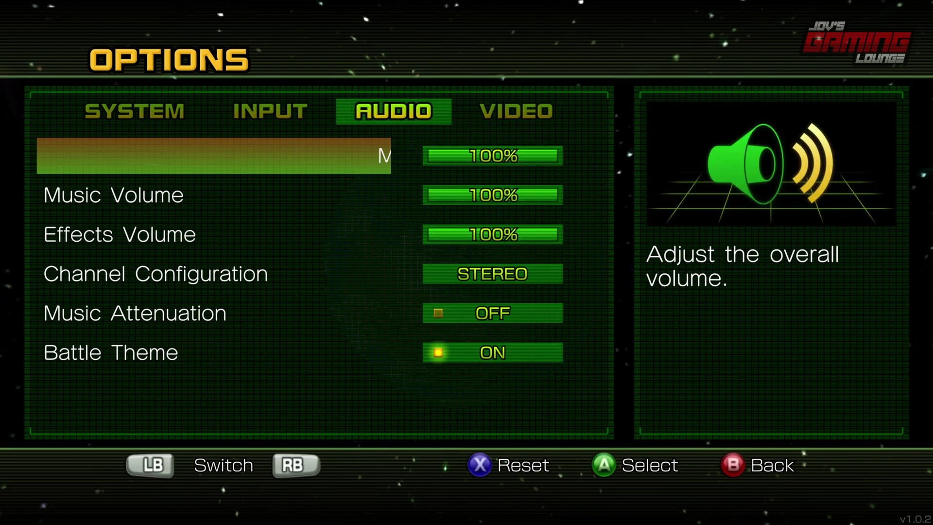
key("1")
key("1")
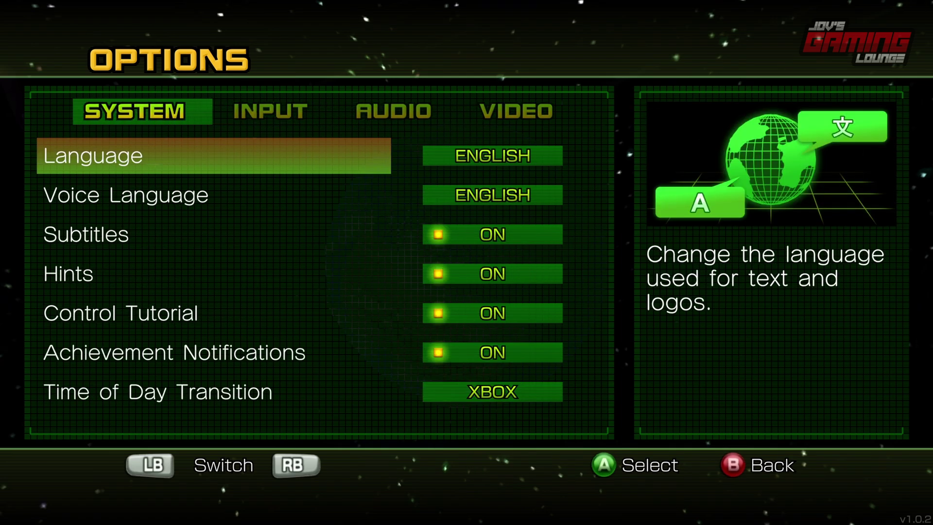
key("Down")
key("Down")
key("Down")
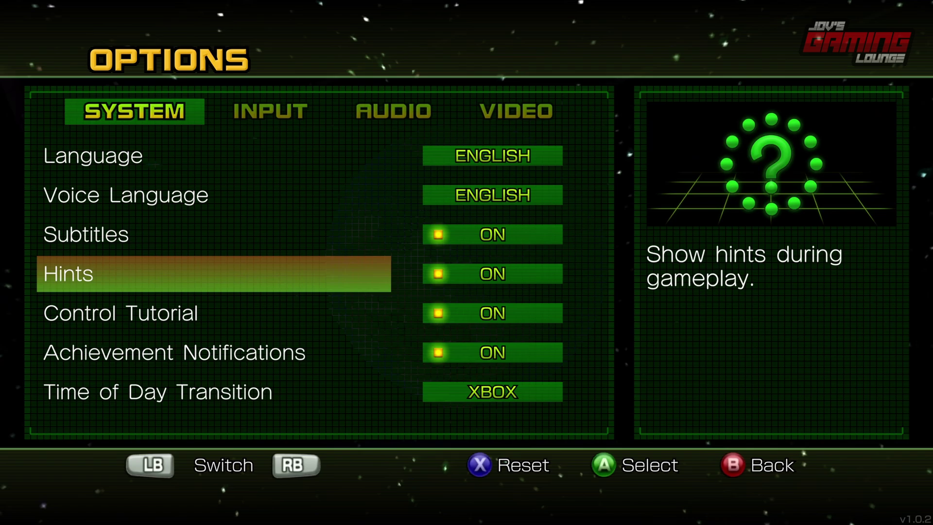
key("Down")
key("Down")
key("Down")
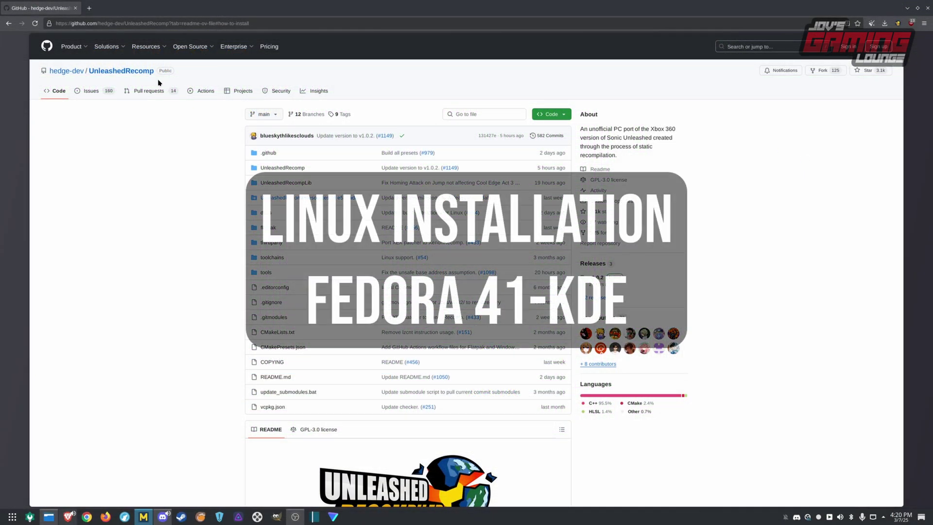
Open the io.github.hedge_dev.unleashedrecomp.flatpak bundle from Downloads in Discover and launch Unleashed Recompiled
scroll(709, 158, "down", 5)
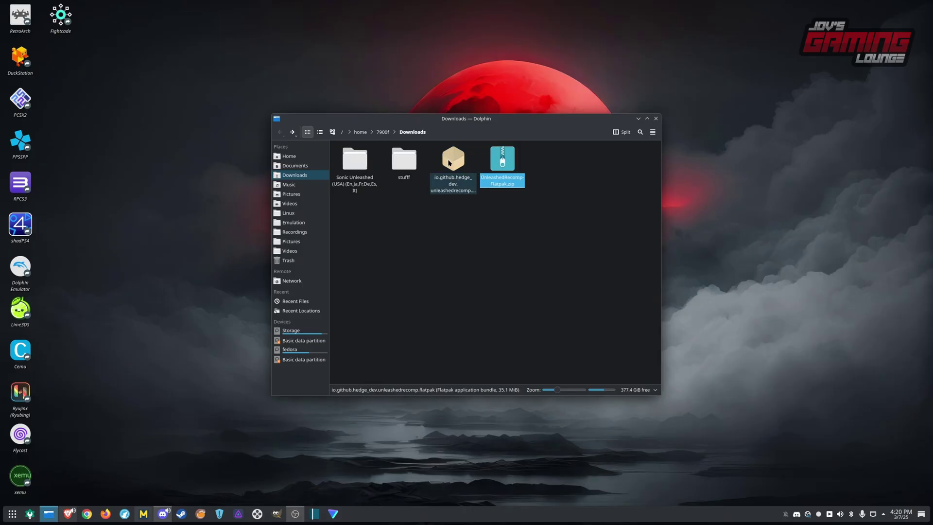
left_click(473, 161)
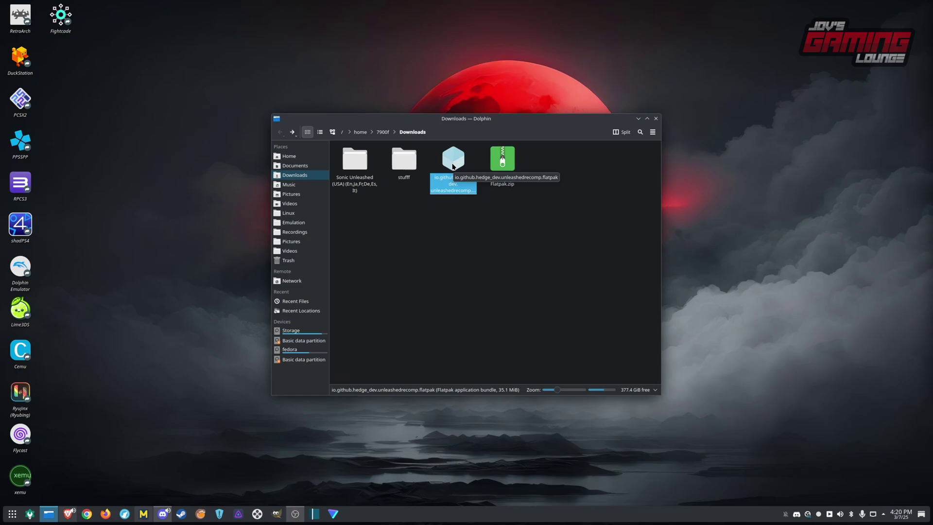
double_click(453, 166)
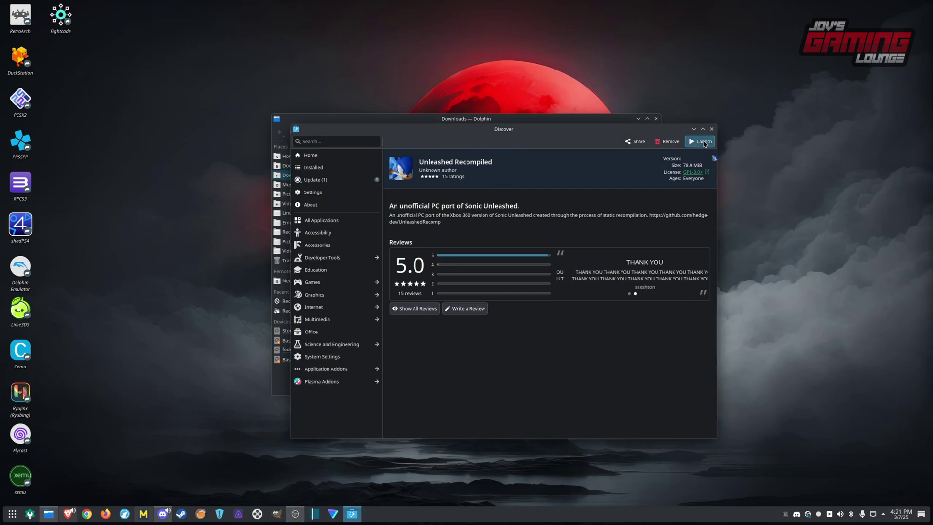
left_click(703, 142)
left_click(694, 129)
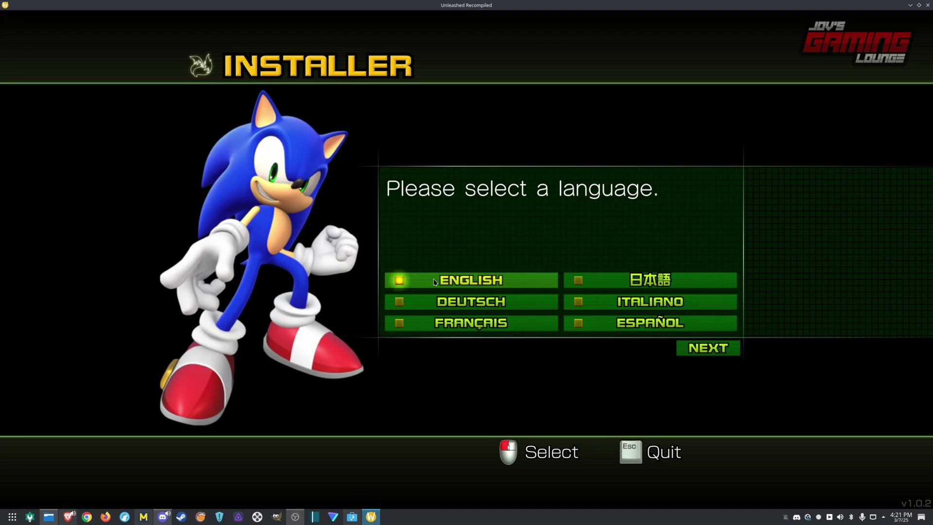
Proceed through the installer in English and add the extracted Sonic Unleashed (Europe) folder from Sonic Unleashed Files as the game source
left_click(707, 354)
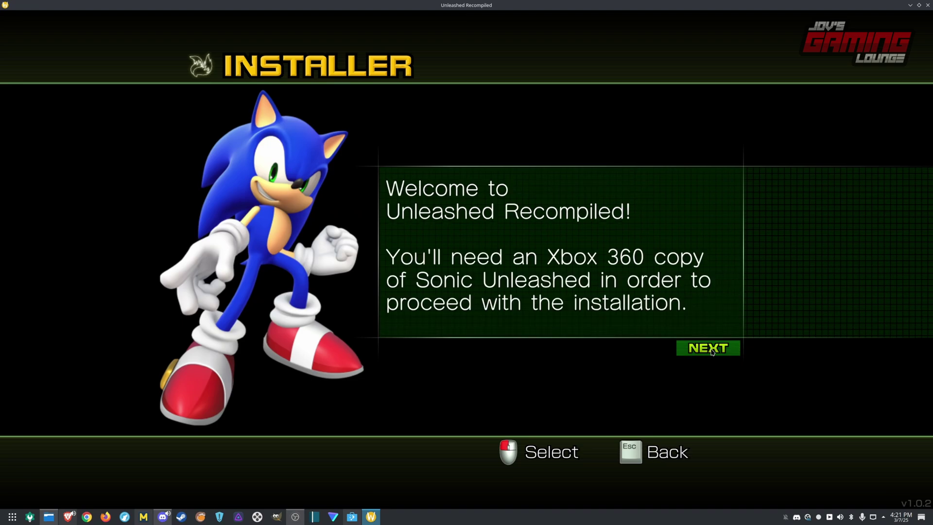
key("Return")
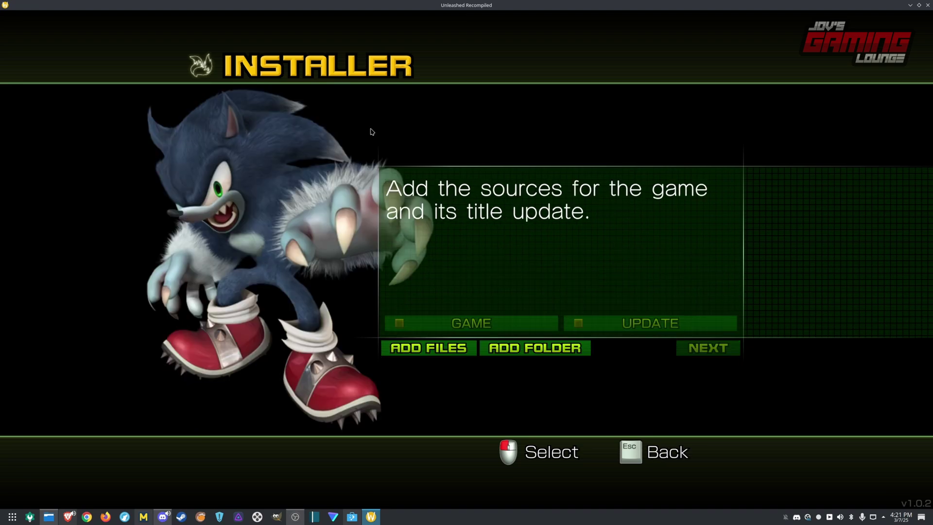
left_click(535, 349)
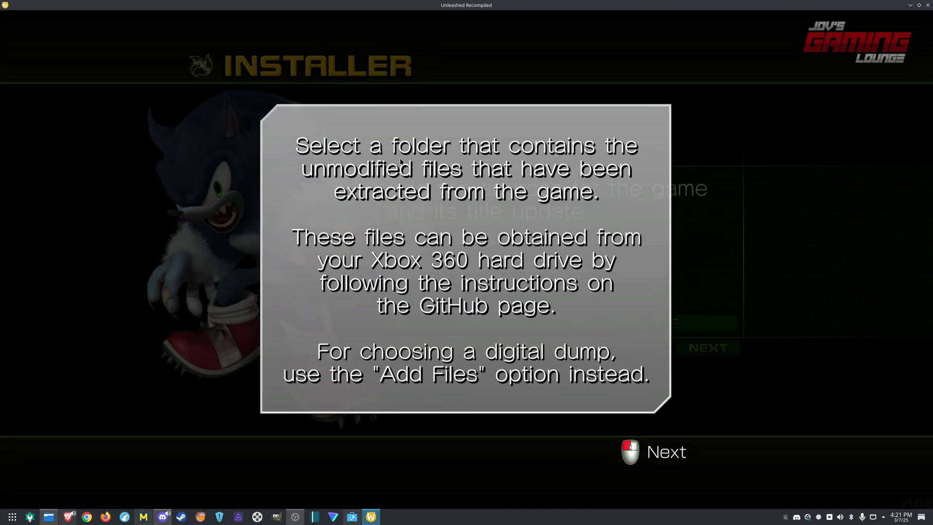
left_click(400, 162)
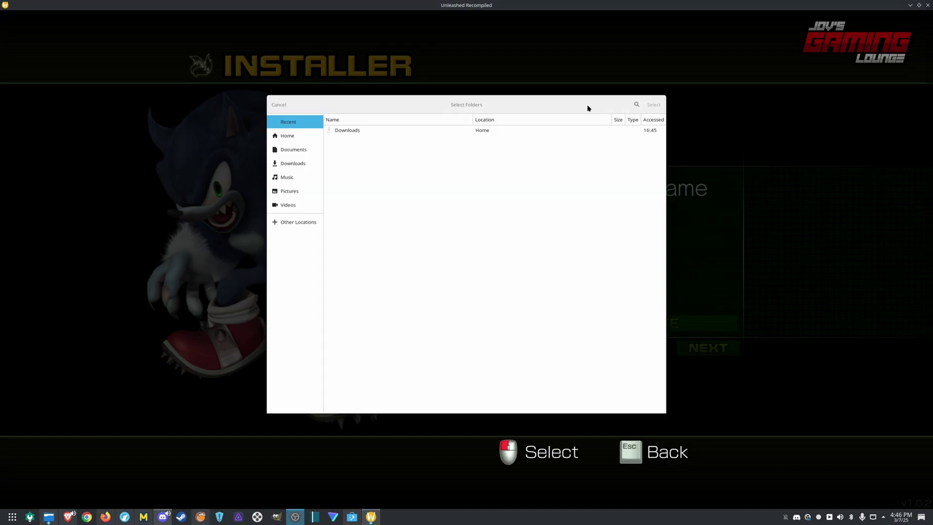
double_click(371, 132)
double_click(372, 155)
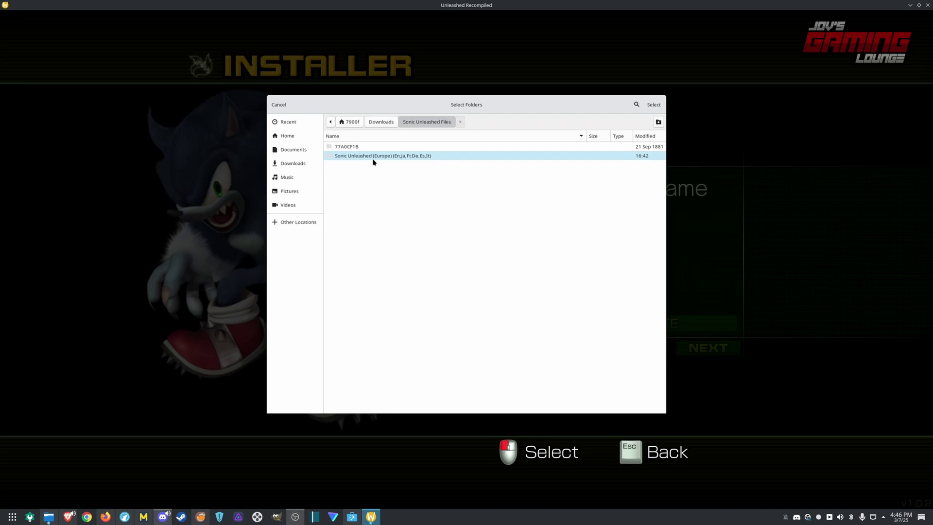
double_click(374, 156)
left_click(654, 104)
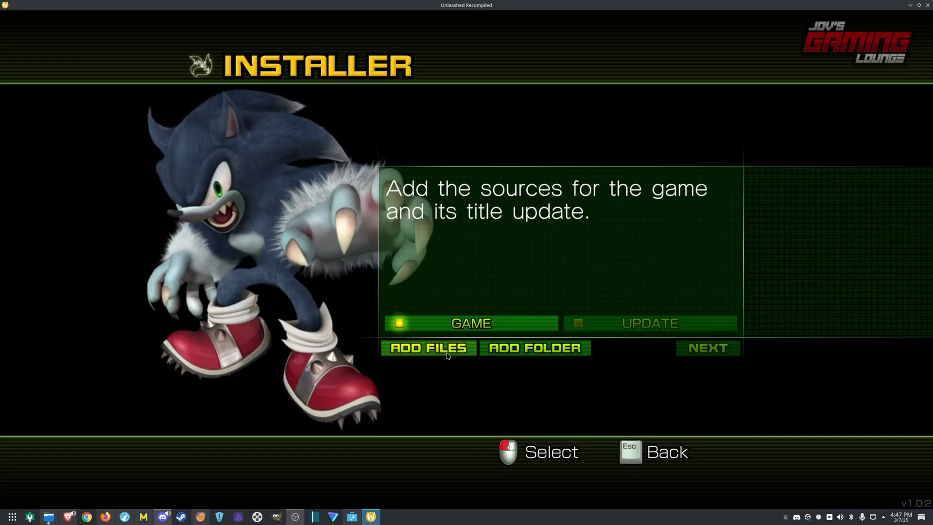
Add the title update file from the 77A0CF1B folder as the update source
left_click(423, 348)
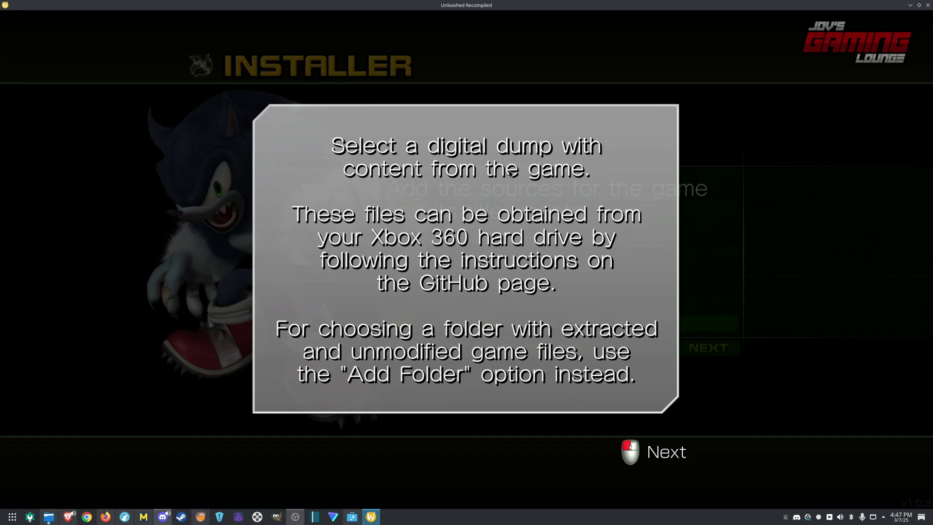
left_click(509, 171)
double_click(383, 140)
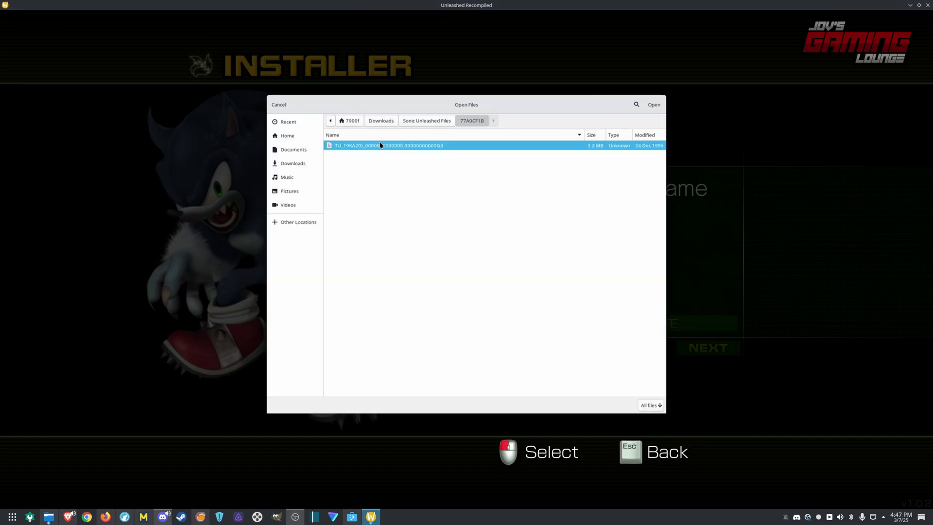
double_click(448, 149)
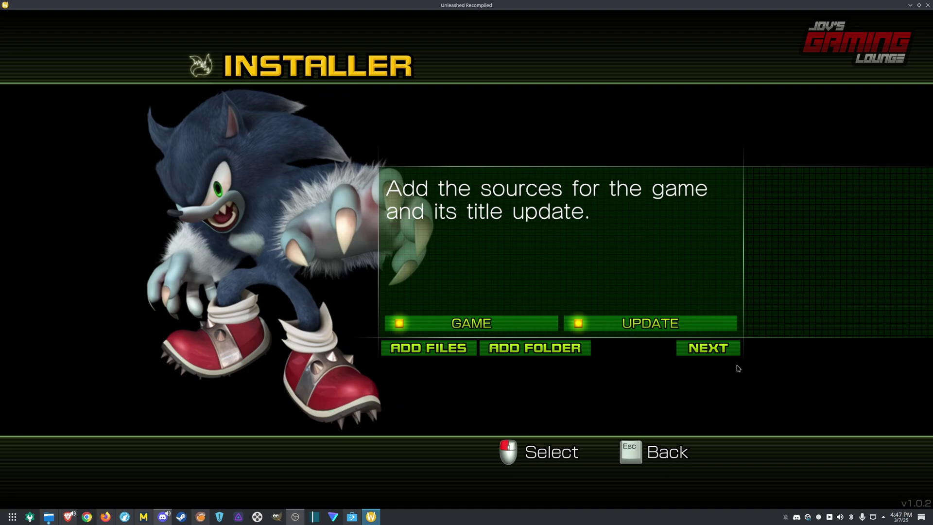
Continue past the game and DLC sources and start installing the content to the program's folder
left_click(727, 353)
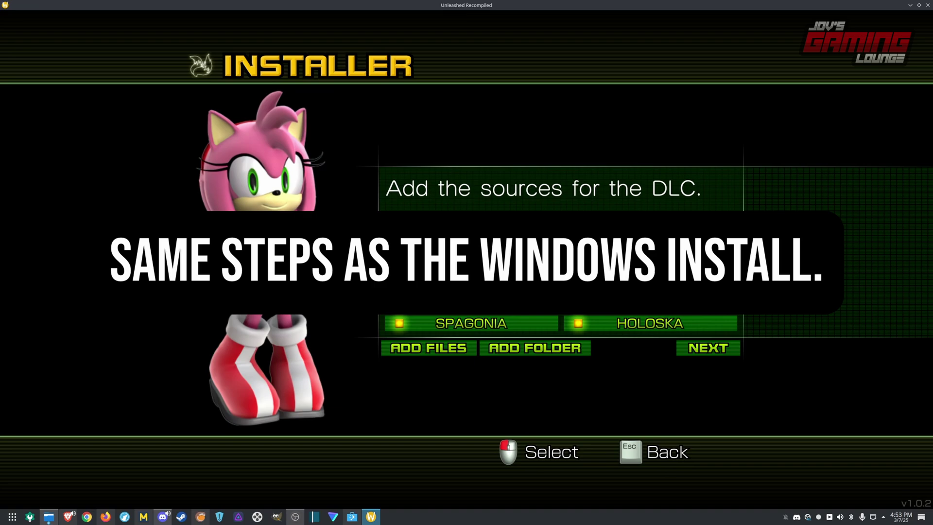
left_click(710, 349)
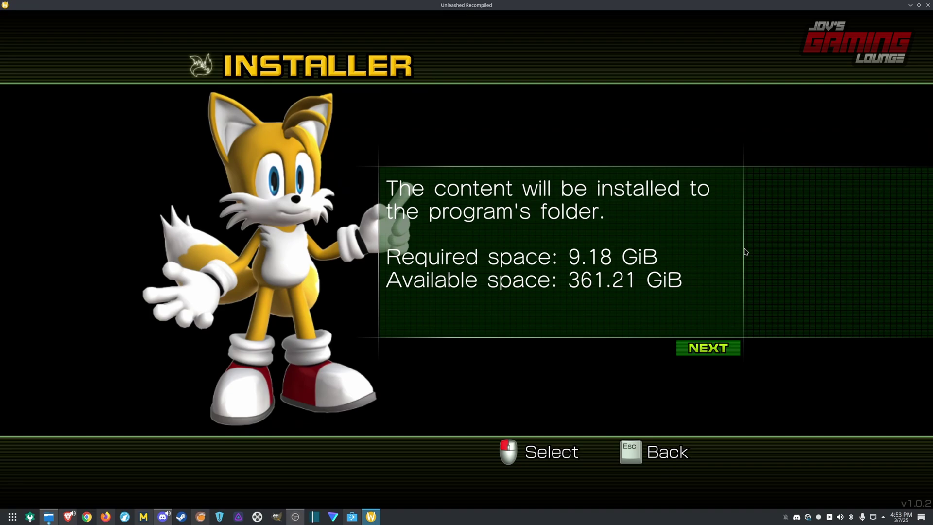
left_click(722, 353)
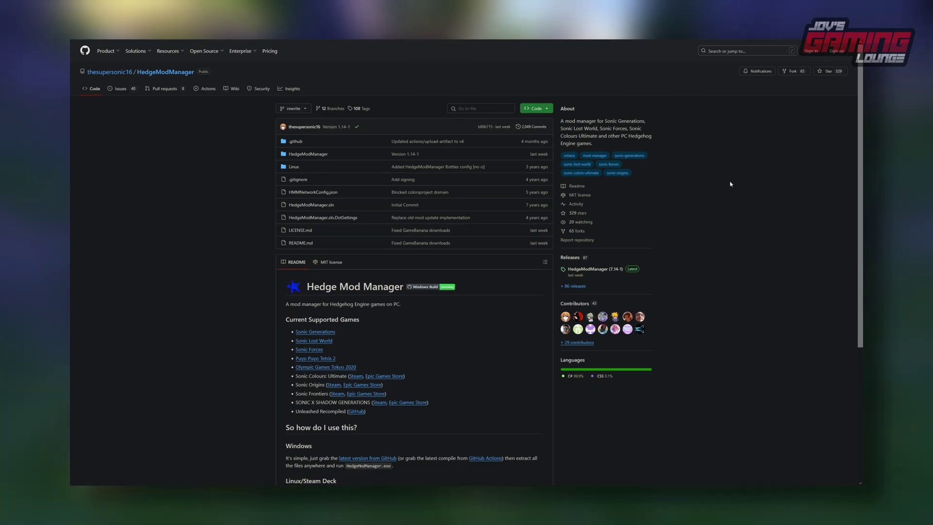
Review the Hedge Mod Manager readme on GitHub and examine the program's codes, settings and mod list for Unleashed Recompiled
middle_click(730, 181)
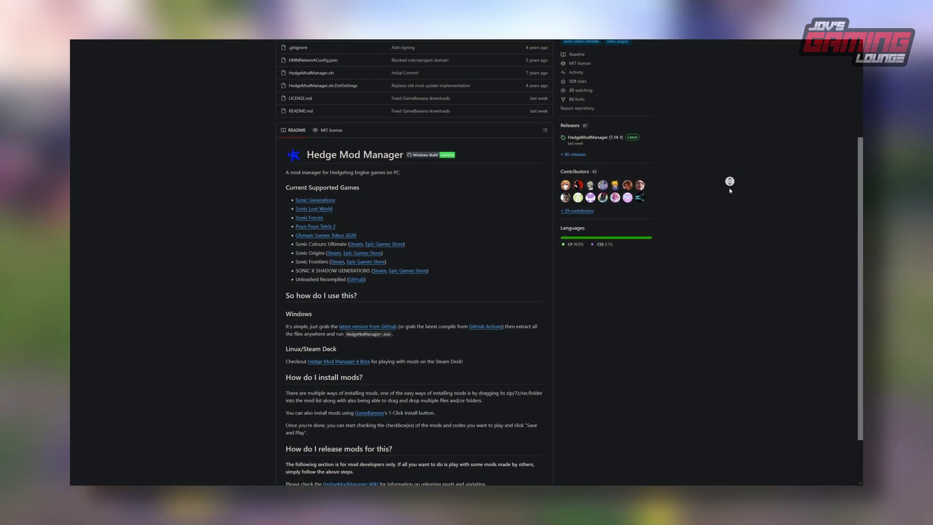
left_click(730, 191)
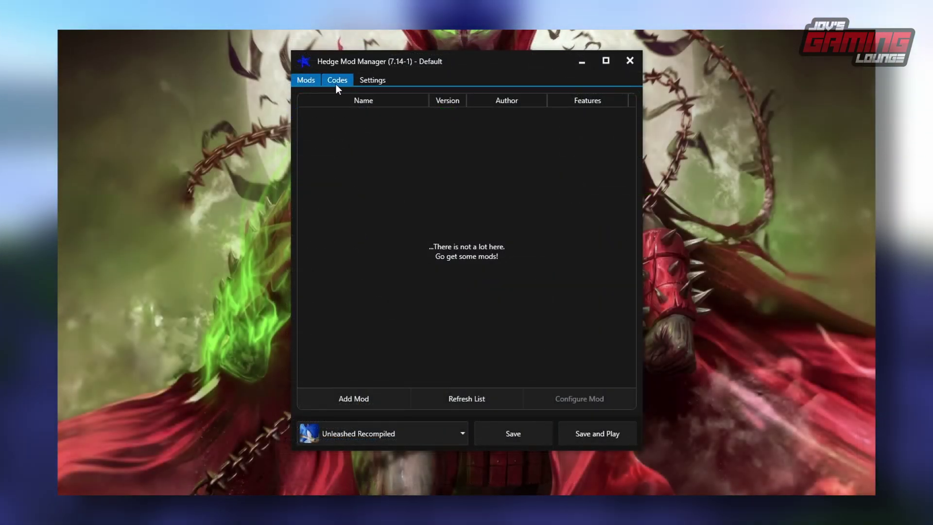
left_click(336, 82)
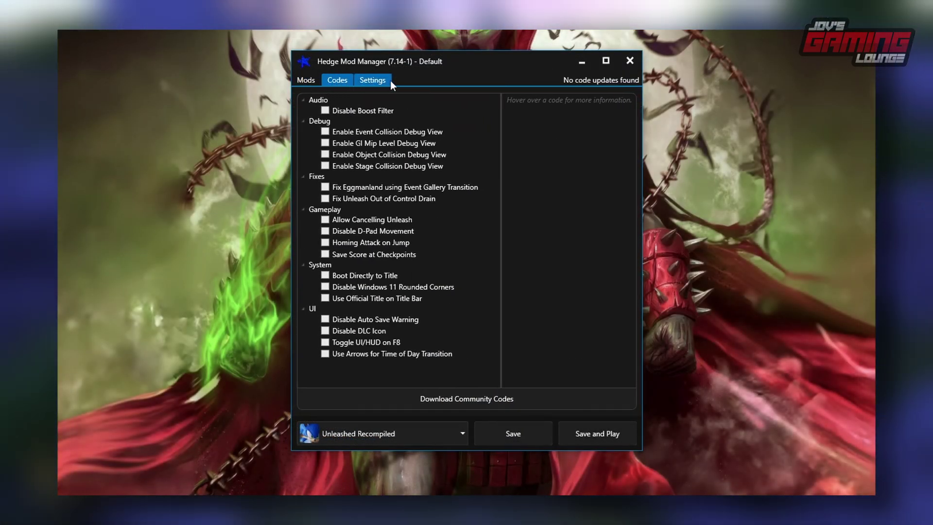
left_click(386, 82)
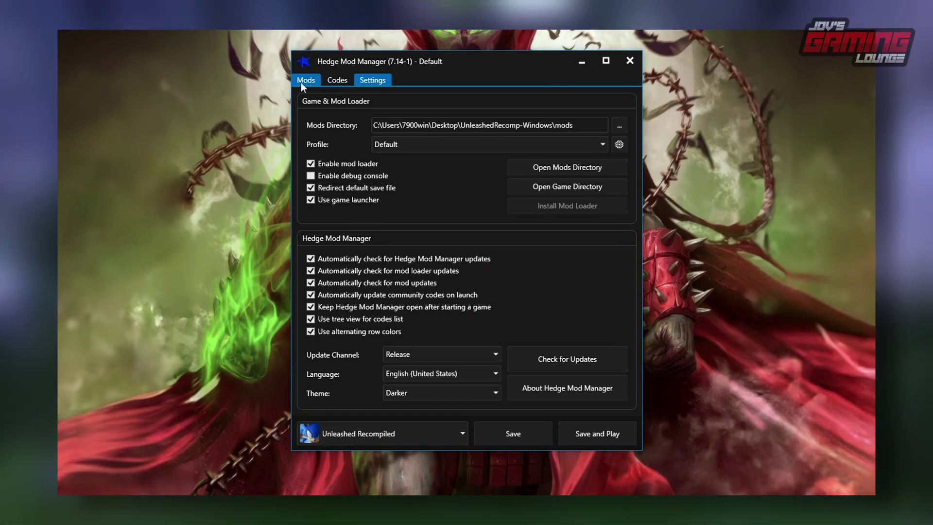
left_click(301, 82)
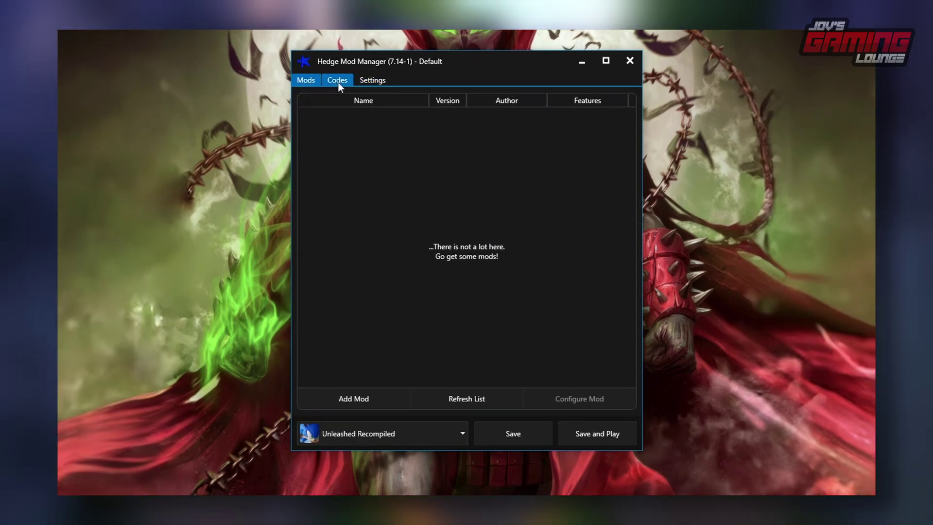
left_click(338, 84)
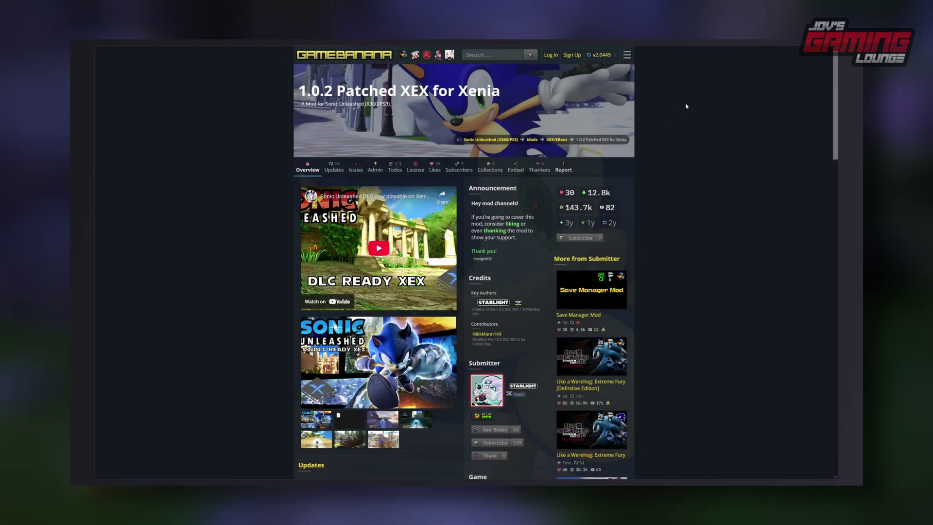
Look through the 1.0.2 Patched XEX for Xenia mod page on GameBanana down to its updates and description
middle_click(706, 95)
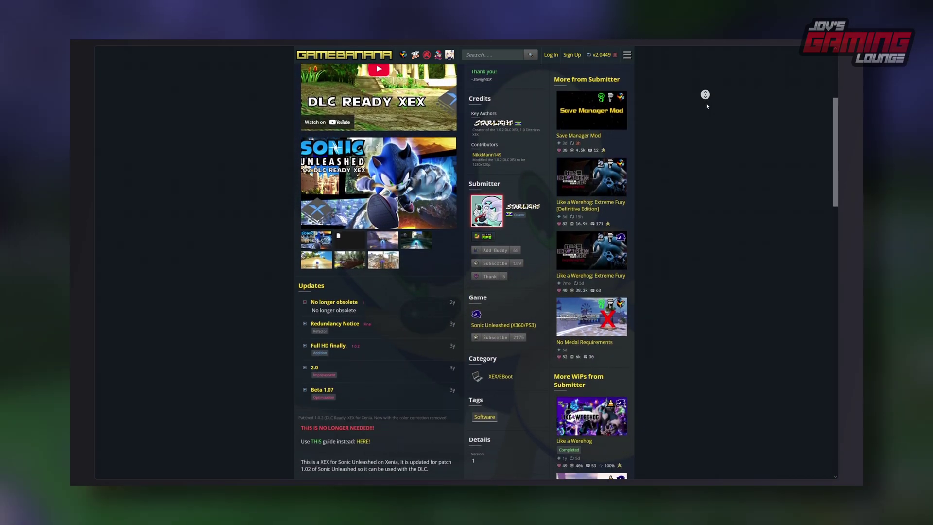
middle_click(707, 106)
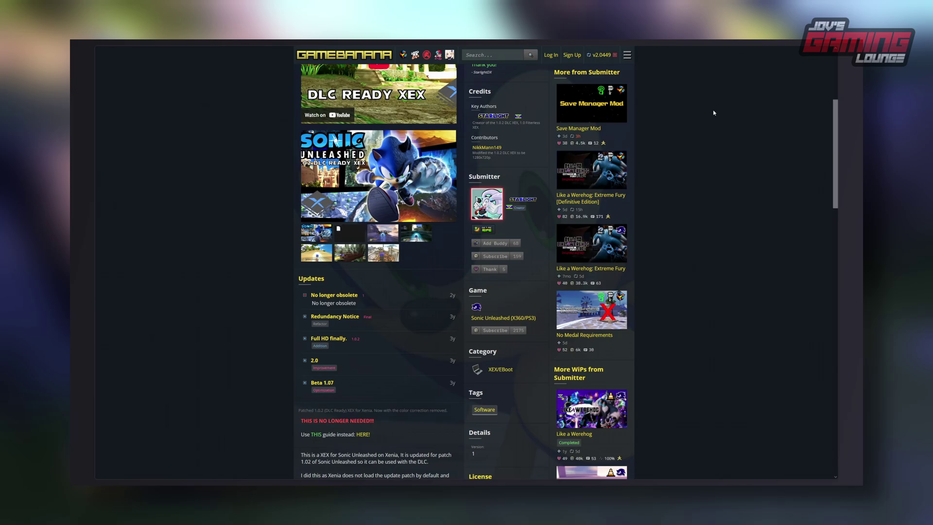